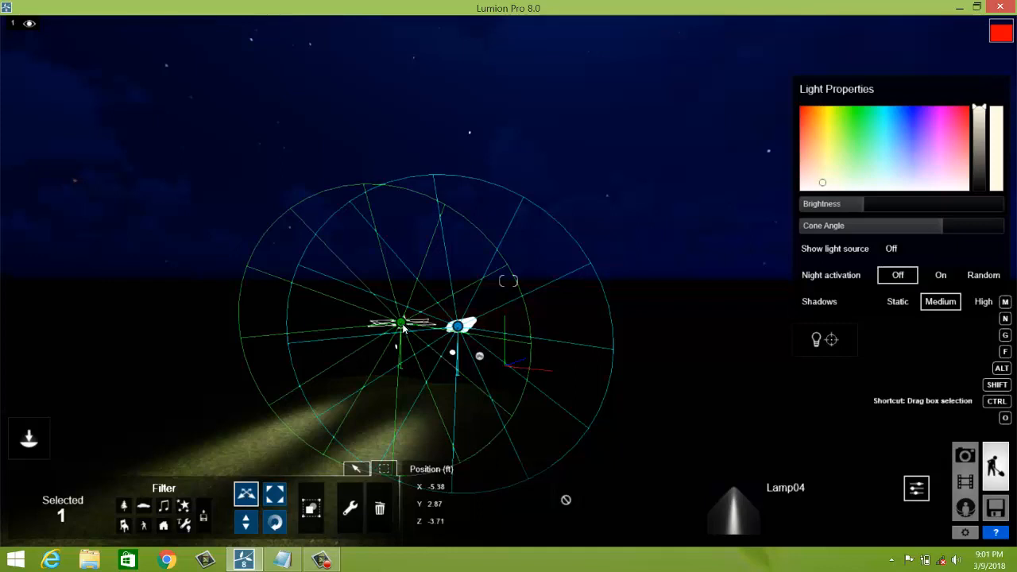
# Add the farther headlight's spotlight and the car to the selection alongside the nearer headlight's spotlight
pyautogui.keyDown('ctrl'); pyautogui.click(402, 326); pyautogui.keyUp('ctrl')
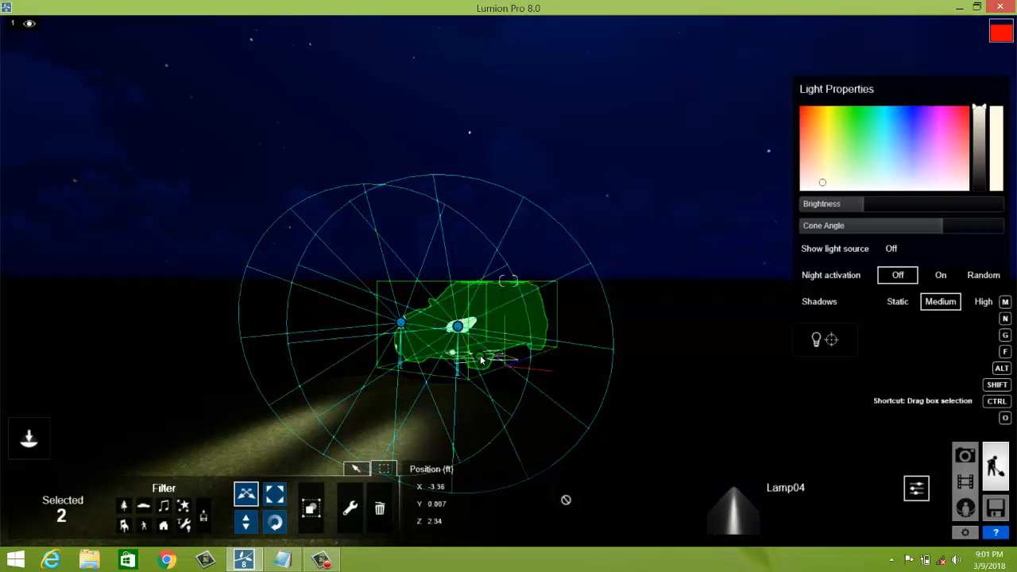
pyautogui.keyDown('ctrl'); pyautogui.click(481, 361); pyautogui.keyUp('ctrl')
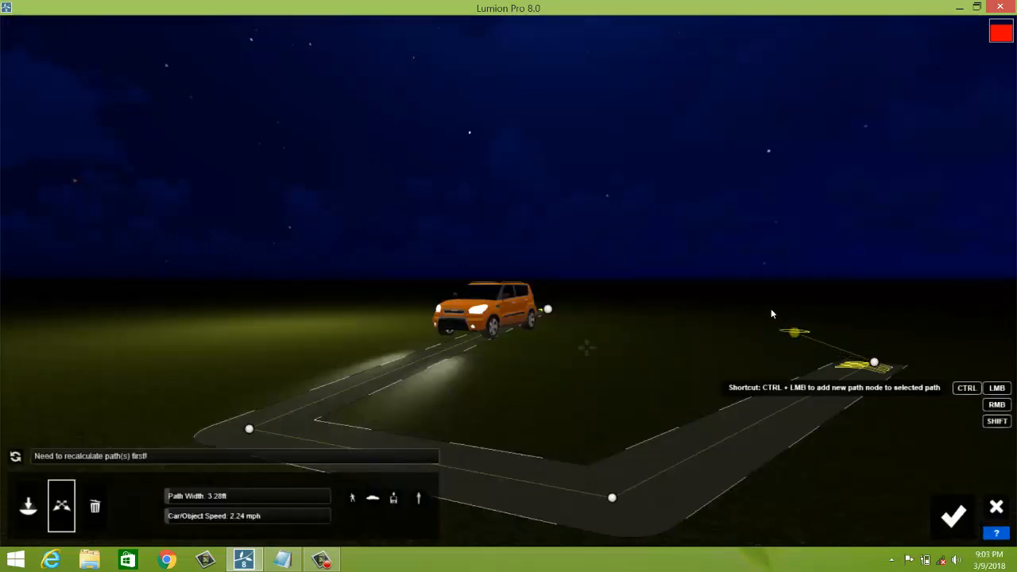
# Extend the car's road path with another node beyond its far end
pyautogui.keyDown('ctrl'); pyautogui.click(781, 325); pyautogui.keyUp('ctrl')
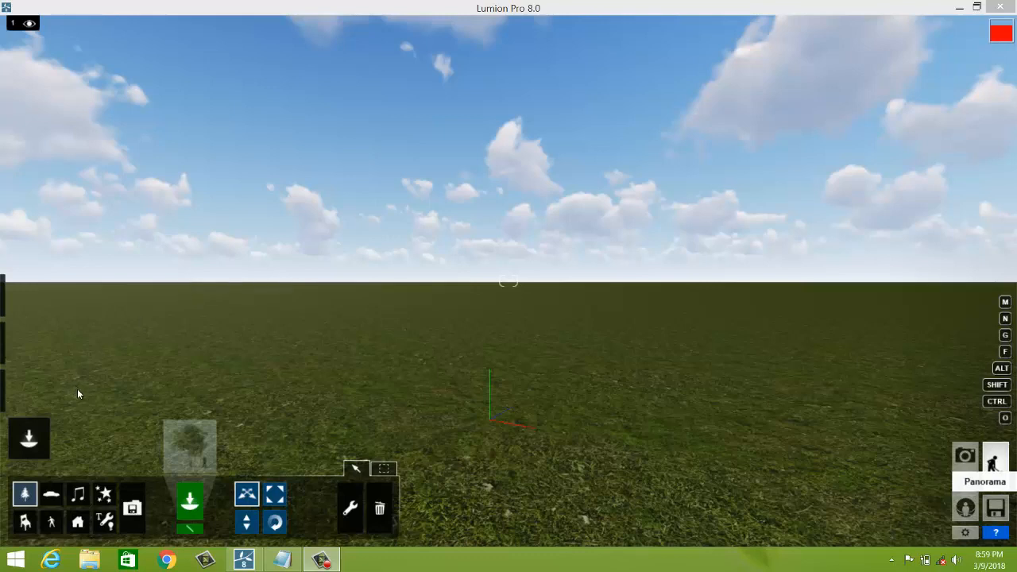
# Place the blue boxy compact car from the Transport library's Cars category on the grass
pyautogui.click(50, 494)
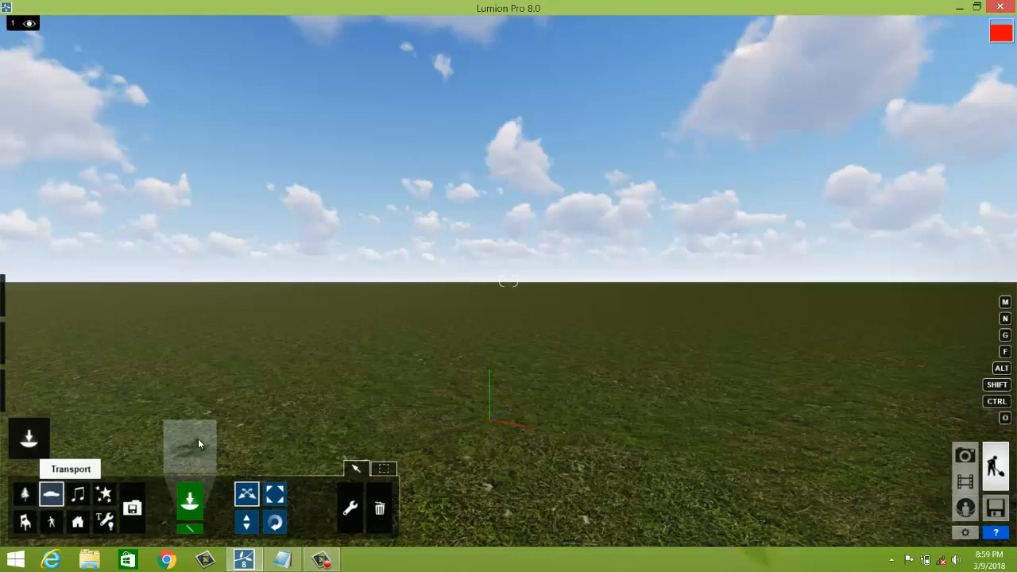
pyautogui.click(197, 443)
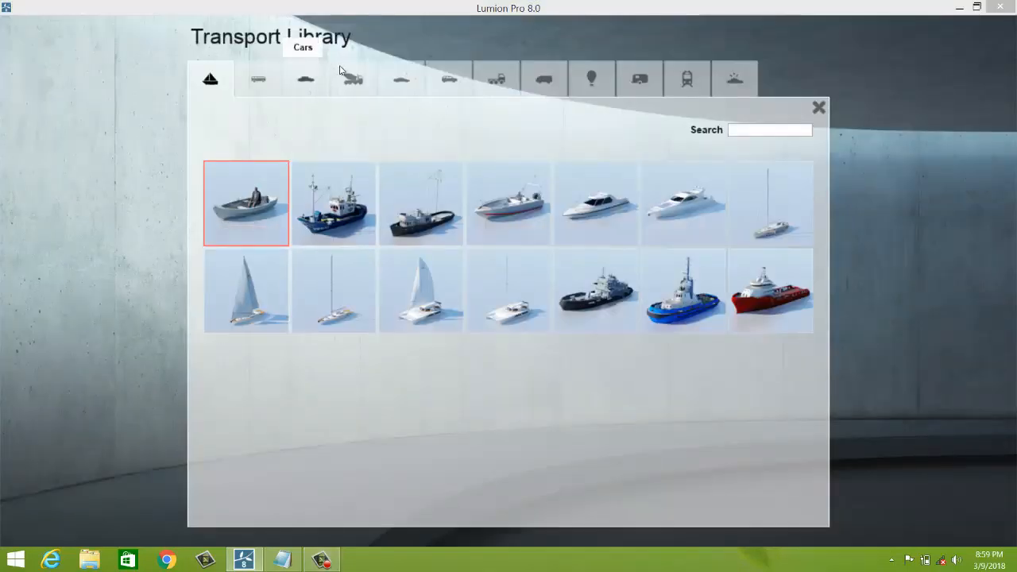
pyautogui.click(303, 85)
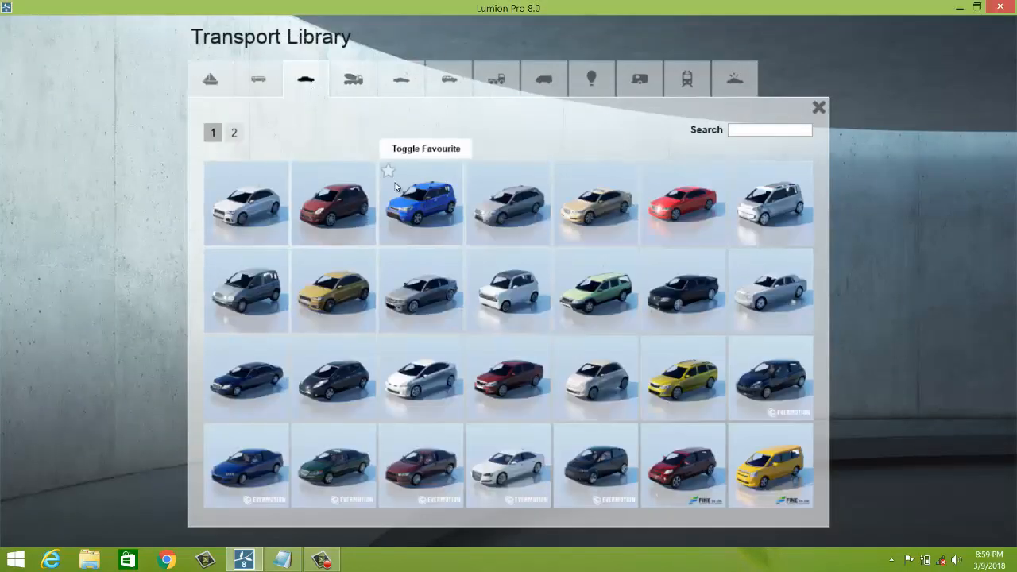
pyautogui.click(412, 222)
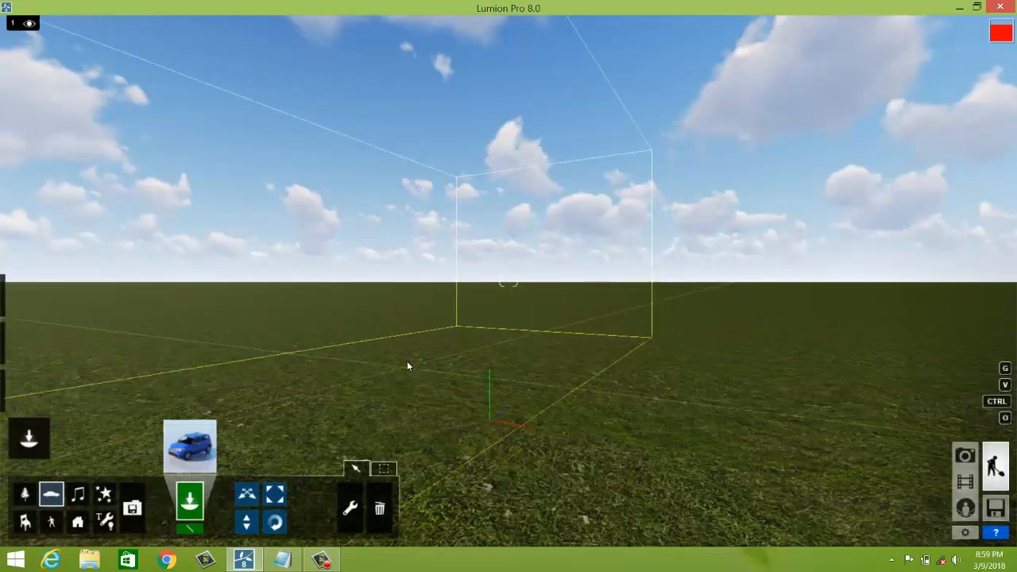
pyautogui.click(407, 364)
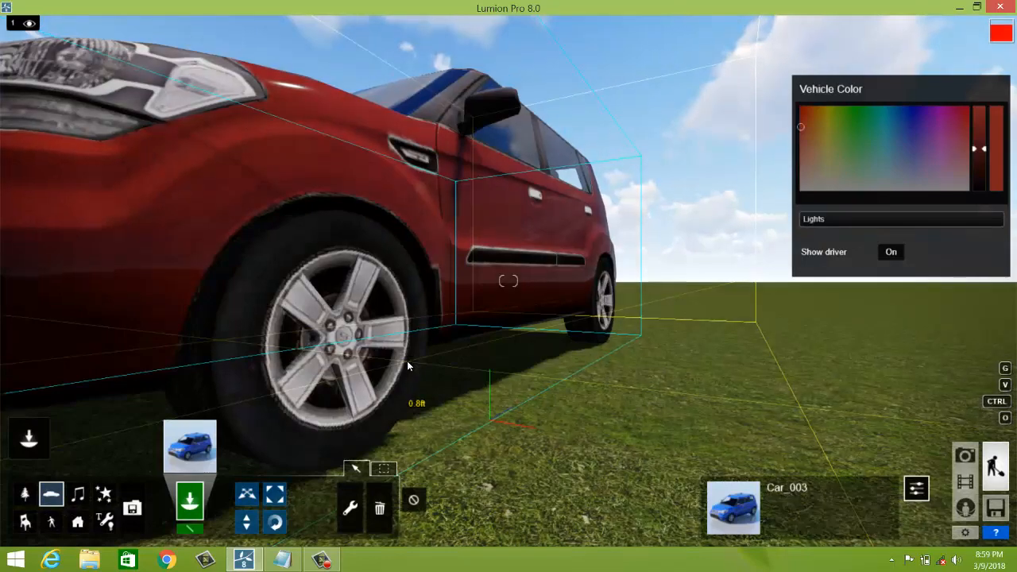
# Turn the car's lights partway up and recolour its body bright orange
pyautogui.scroll(-4, 224, 183)
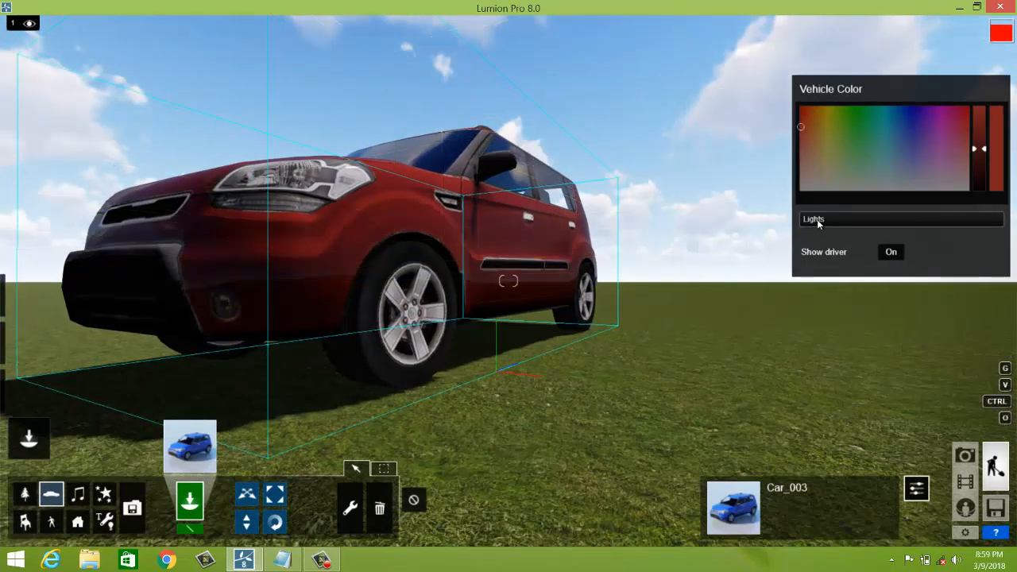
pyautogui.moveTo(829, 219)
pyautogui.moveTo(830, 219); pyautogui.dragTo(880, 220)
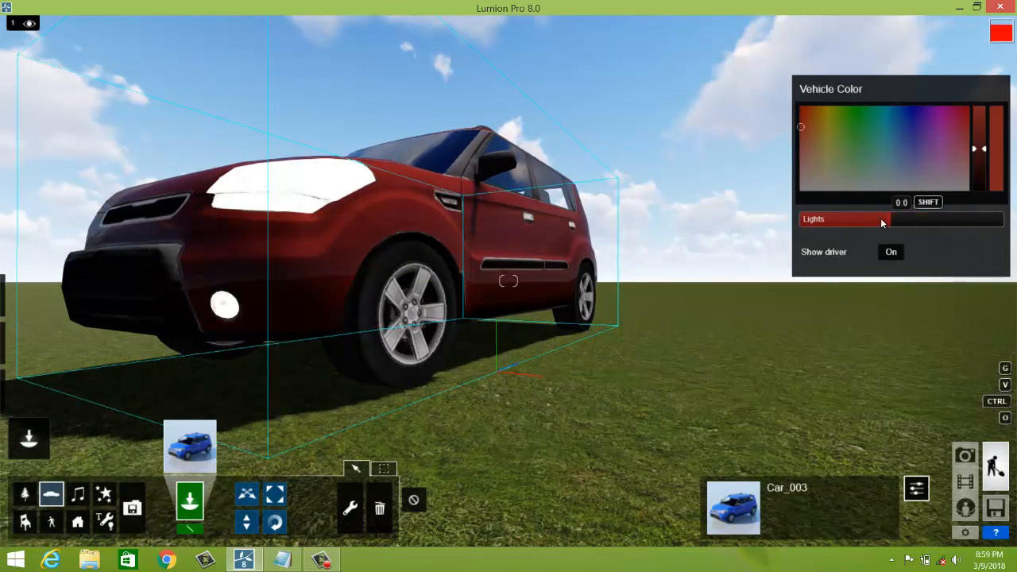
pyautogui.click(860, 121)
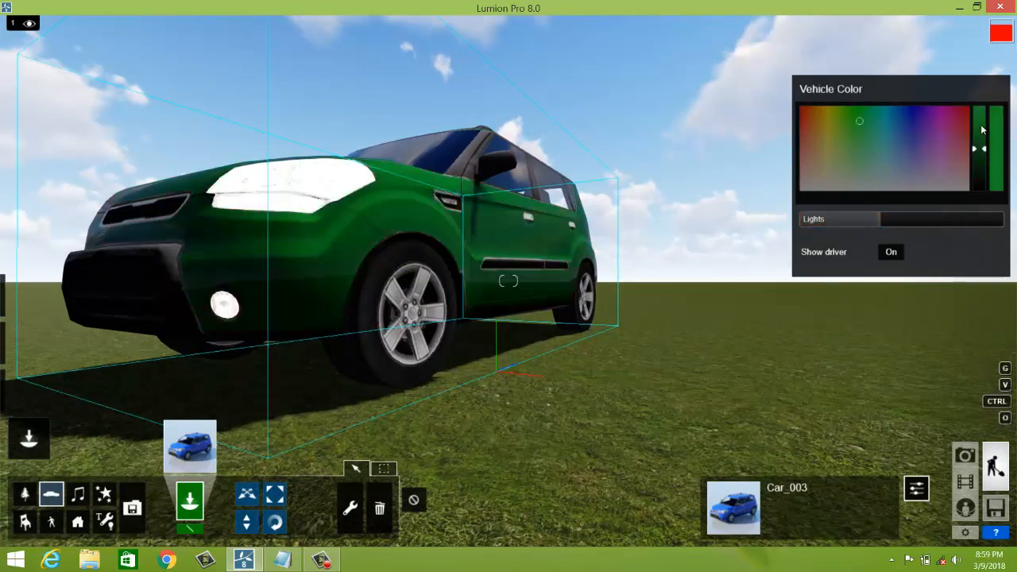
pyautogui.moveTo(982, 119); pyautogui.dragTo(981, 106)
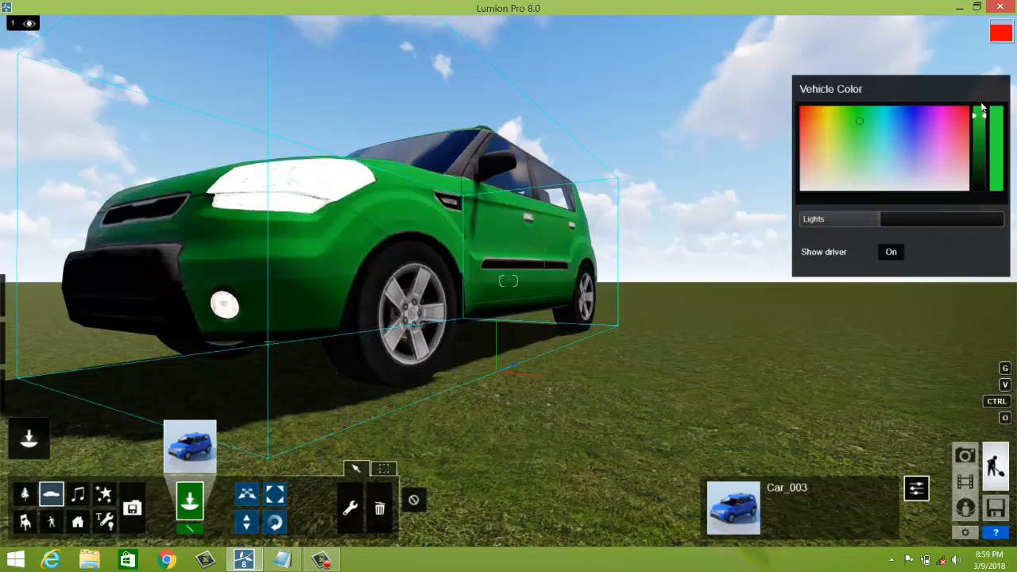
pyautogui.click(812, 117)
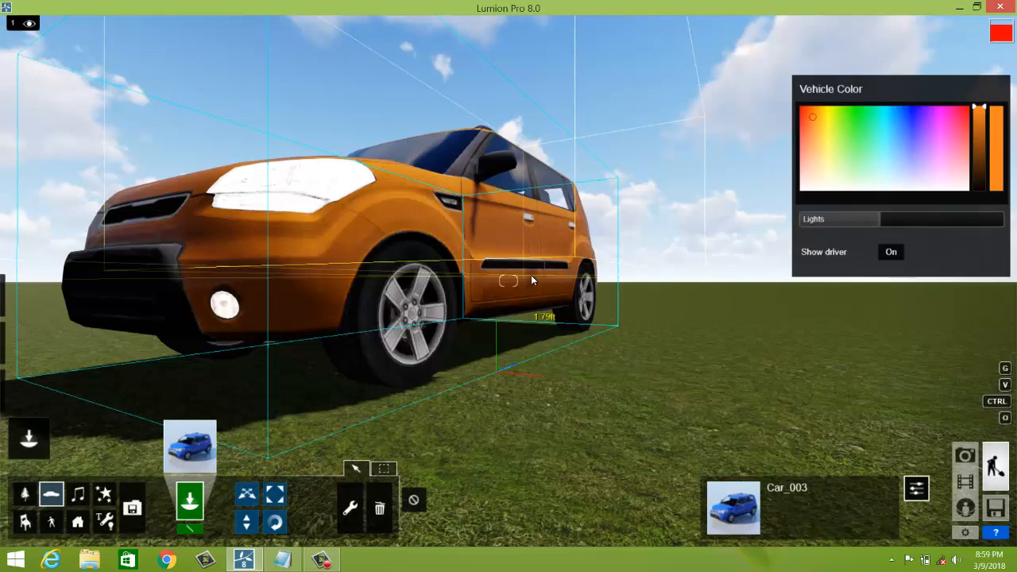
# Place a narrow-beam Lamp04 spotlight from the Lights and Utilities library on each of the car's two front headlights
pyautogui.press('q')
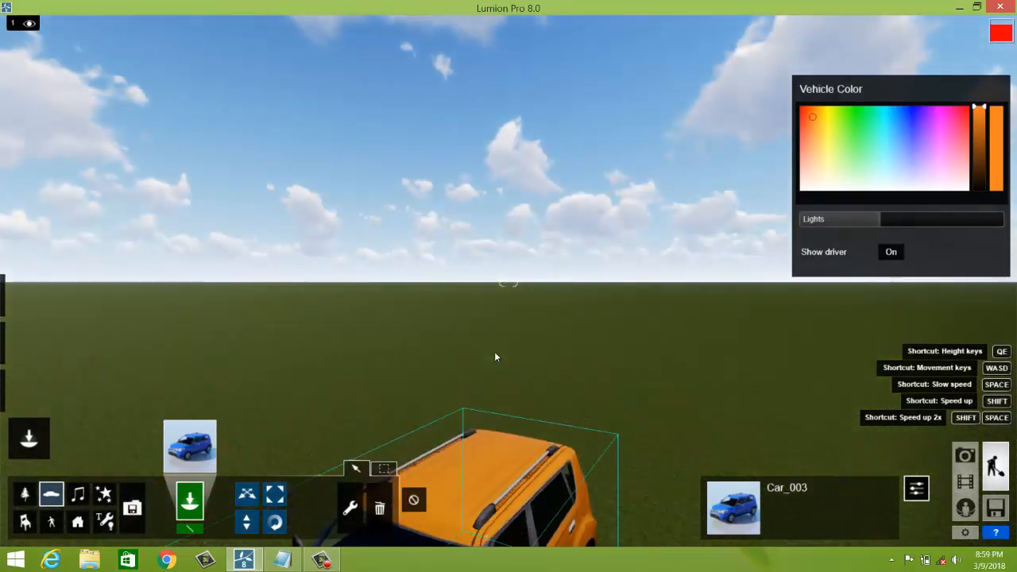
pyautogui.press('s')
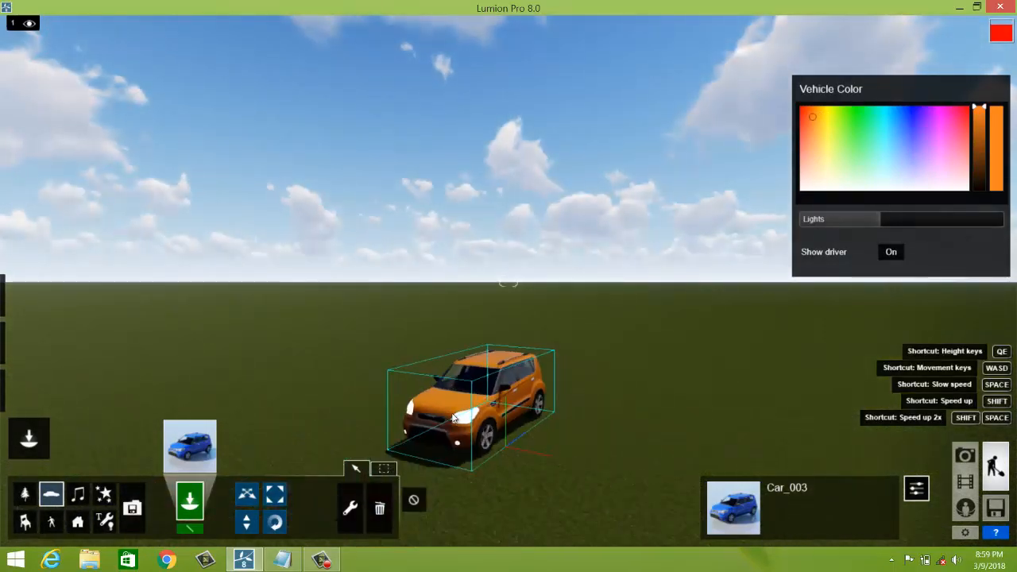
pyautogui.press('w')
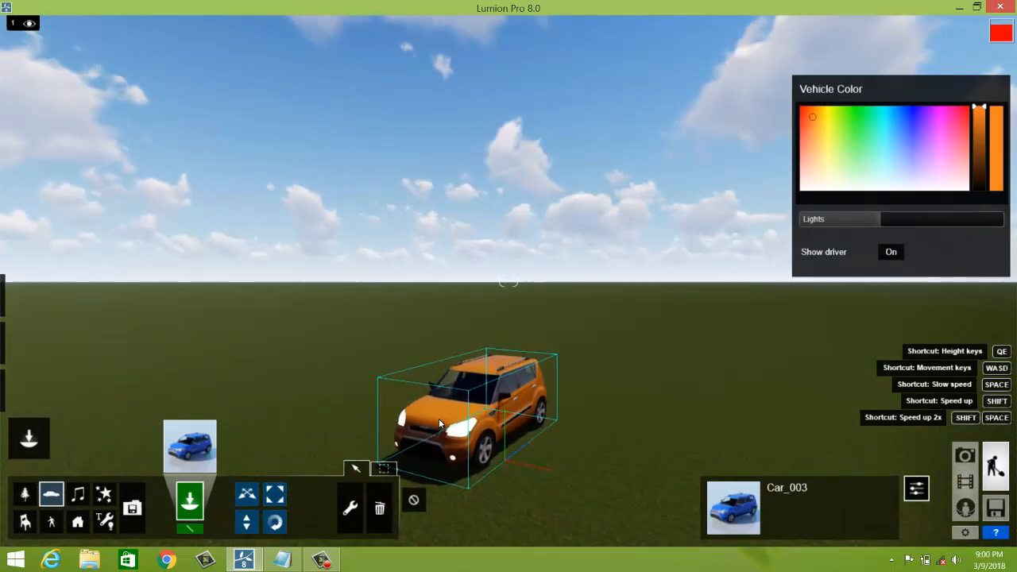
pyautogui.press('e')
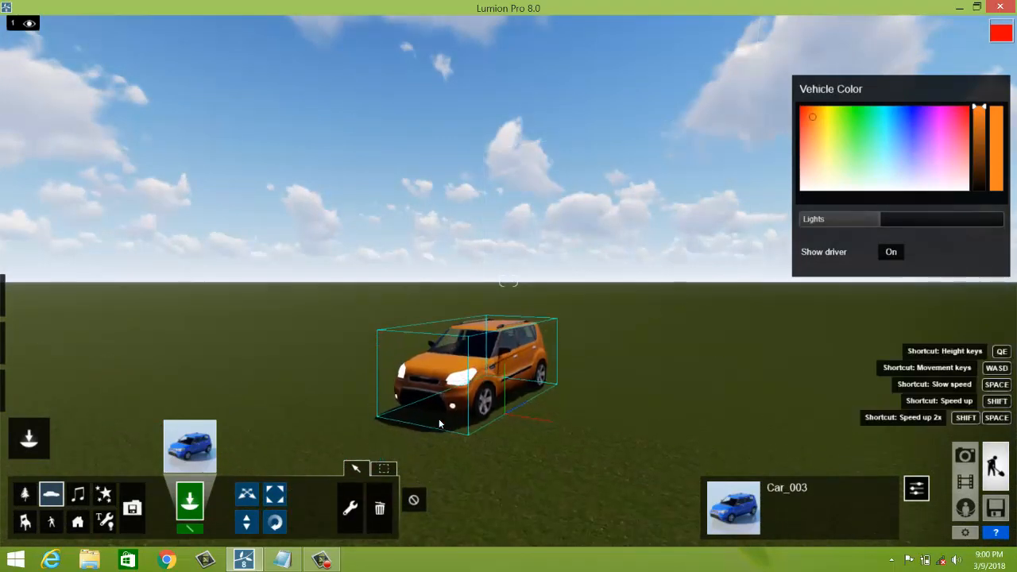
pyautogui.press('e')
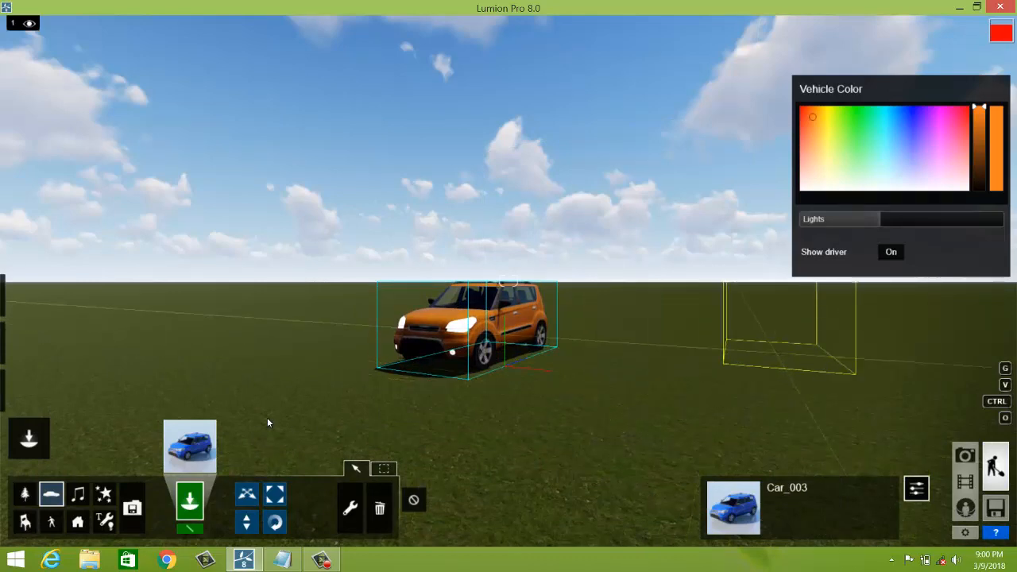
pyautogui.click(107, 520)
pyautogui.click(199, 433)
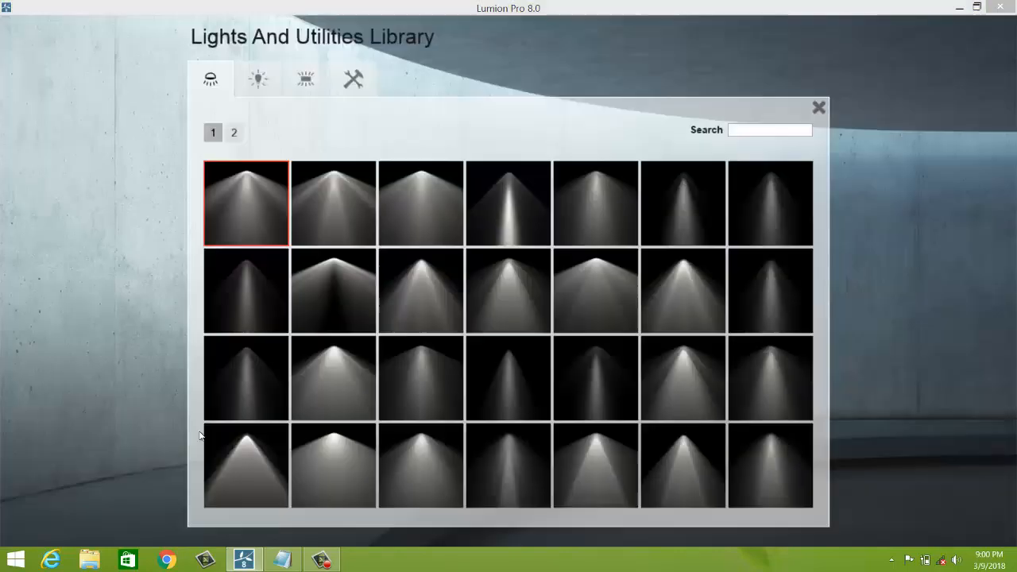
pyautogui.click(515, 184)
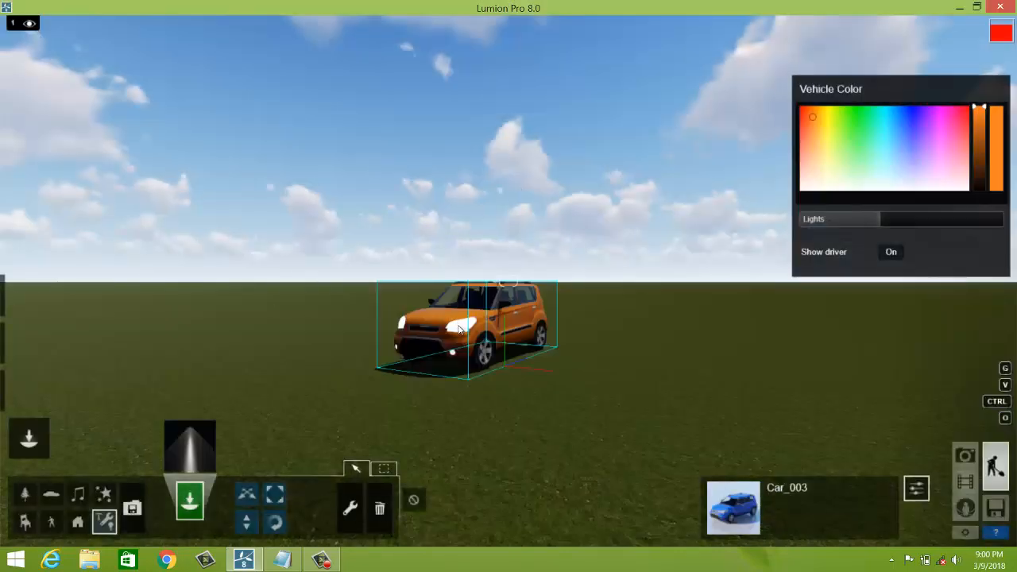
pyautogui.click(457, 327)
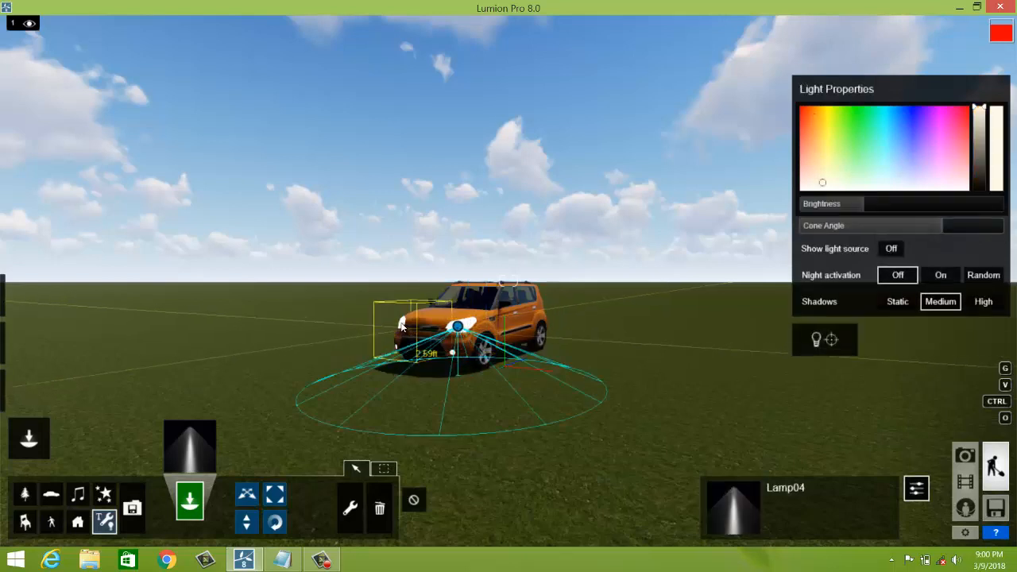
pyautogui.click(401, 325)
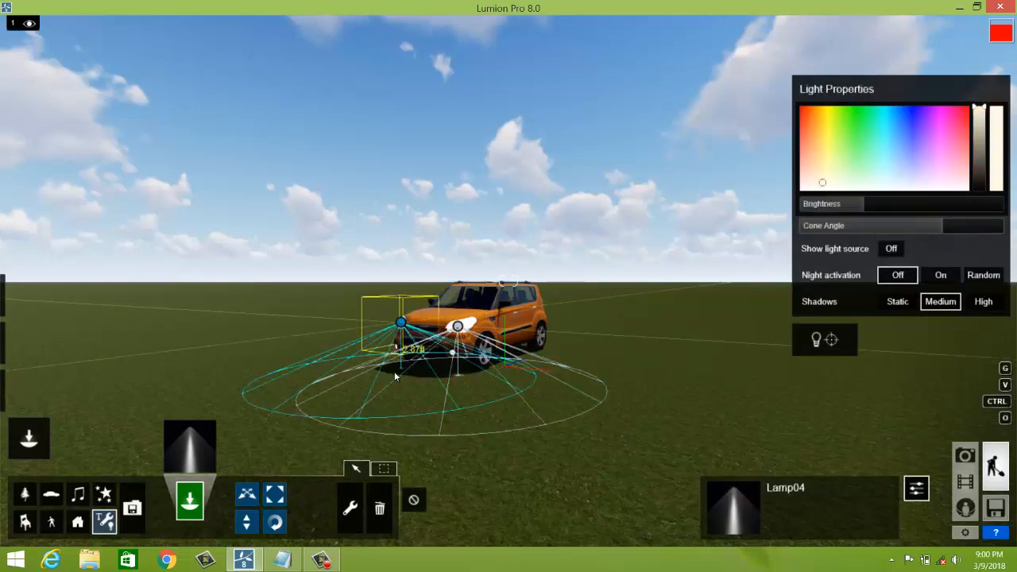
# Target the farther headlight's spotlight at the ground ahead of the car, about 13.5 ft away
pyautogui.click(822, 341)
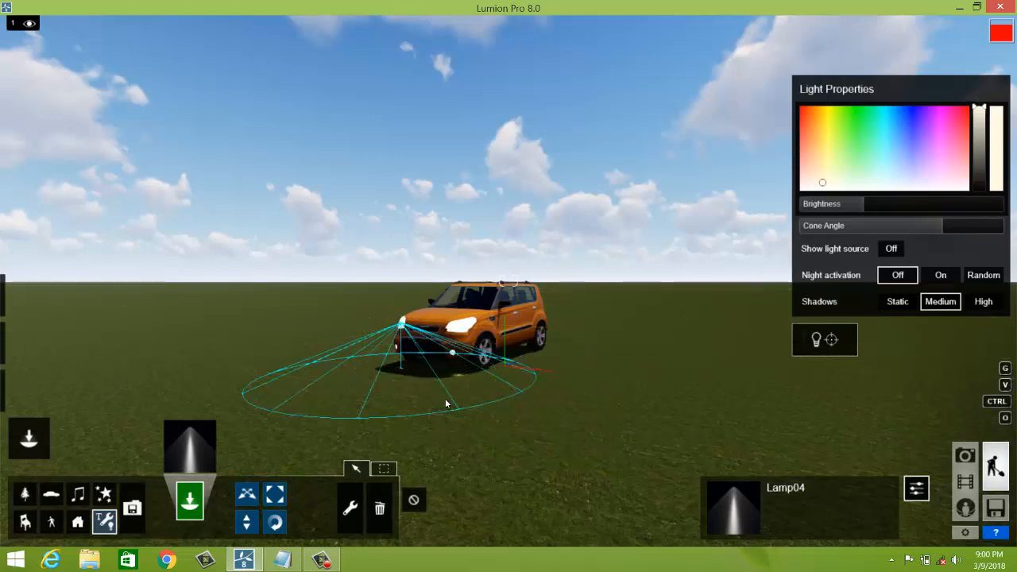
pyautogui.click(240, 453)
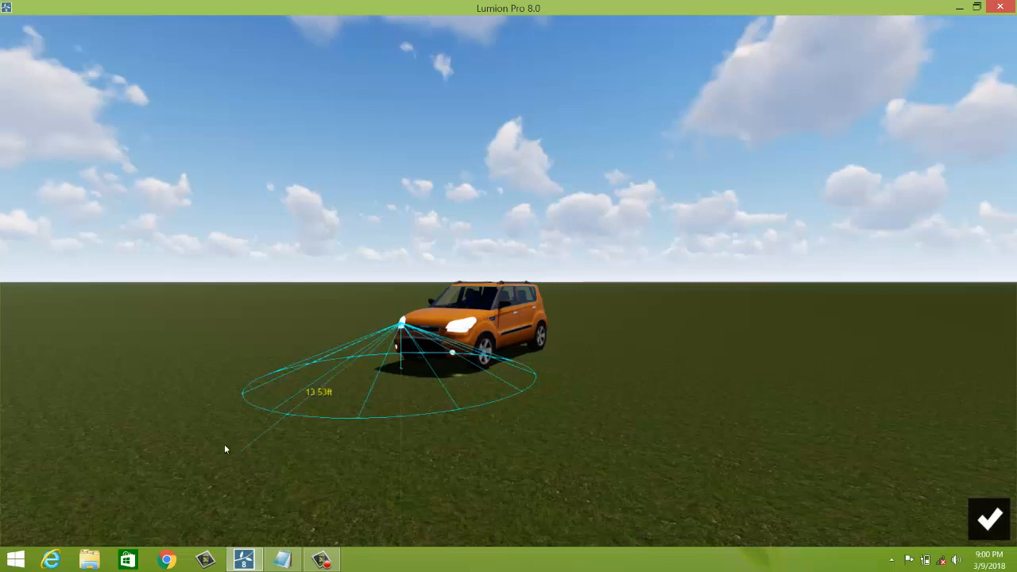
pyautogui.click(988, 522)
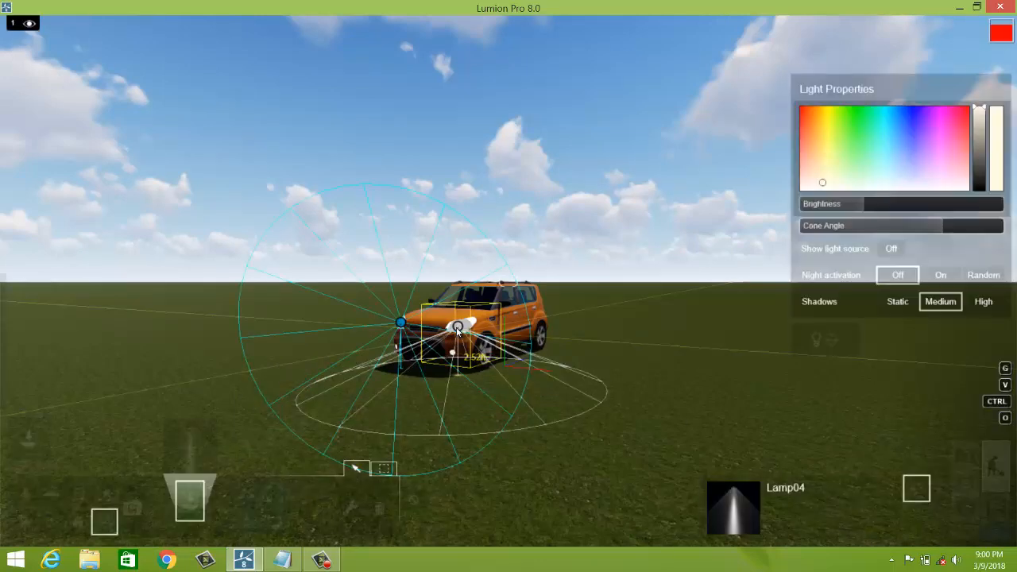
# Try to target a spotlight at the nearer headlight toward the ground ahead of the car
pyautogui.click(457, 328)
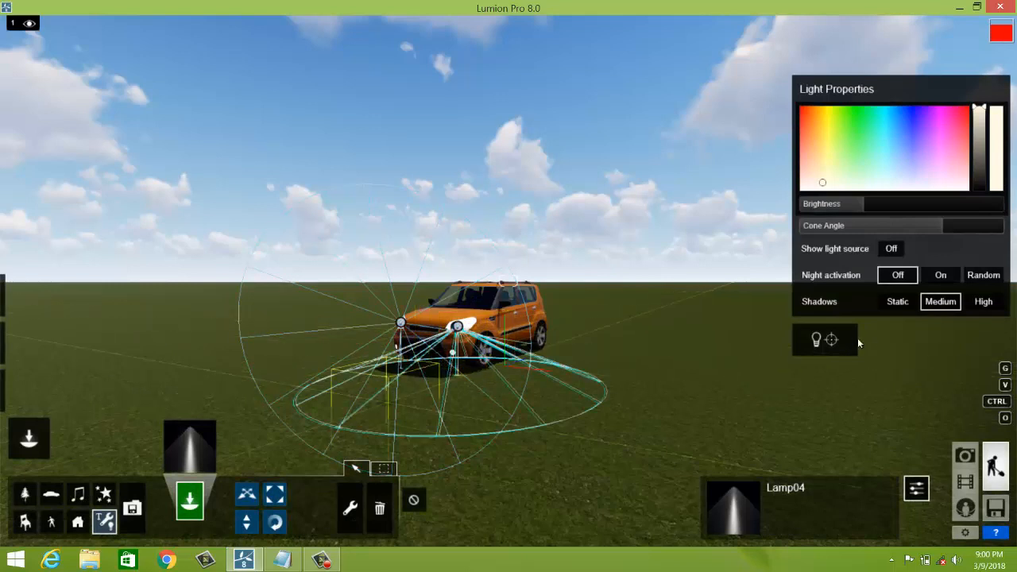
pyautogui.click(832, 340)
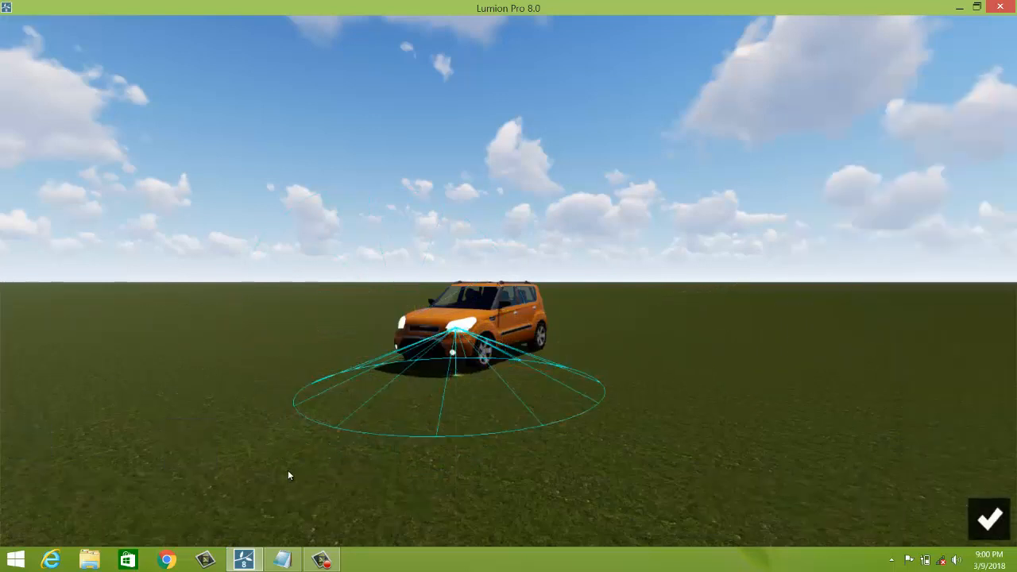
pyautogui.click(287, 471)
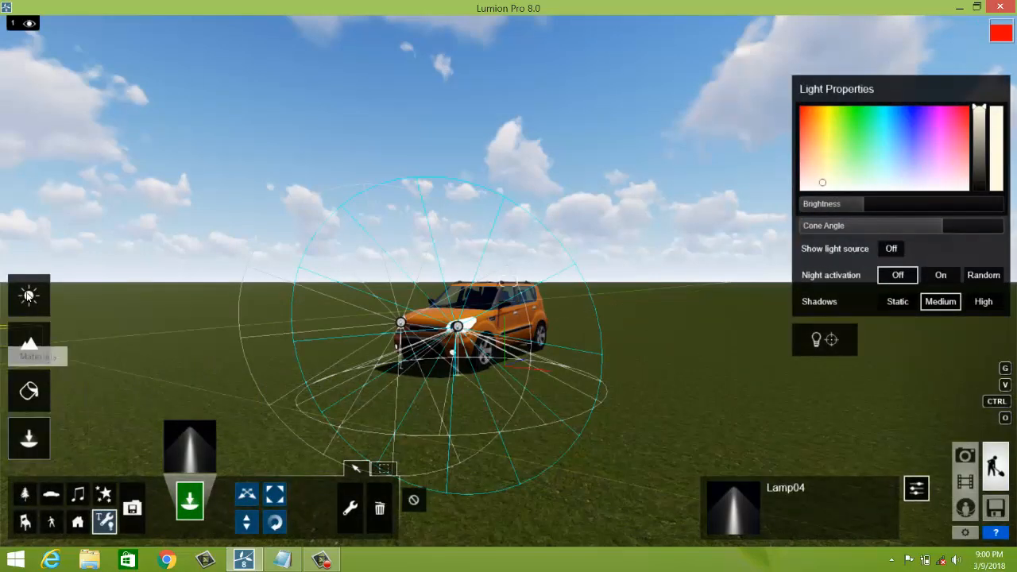
# Lower the sun height far below the horizon to switch the scene to night
pyautogui.click(40, 300)
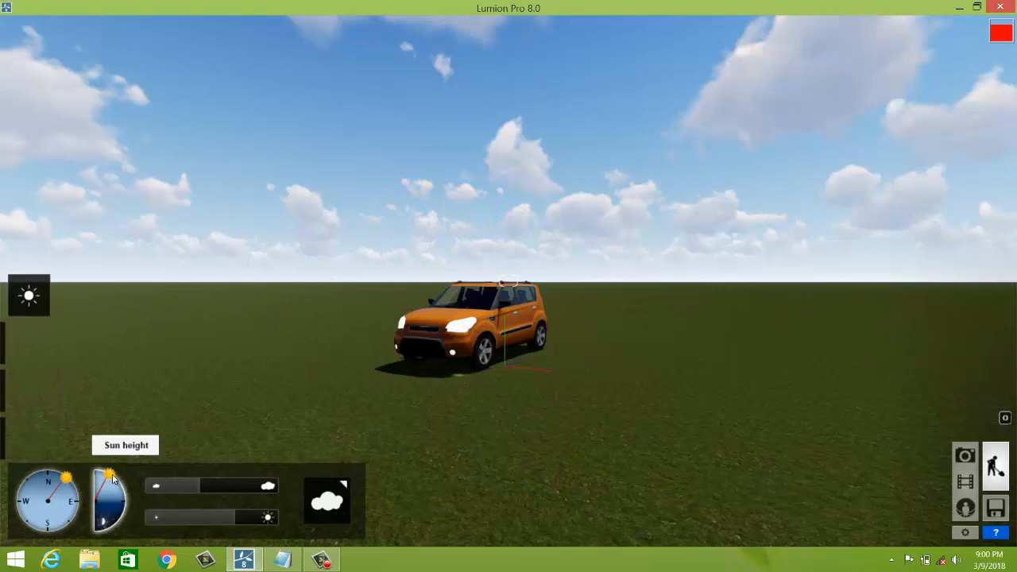
pyautogui.moveTo(123, 498); pyautogui.dragTo(114, 522)
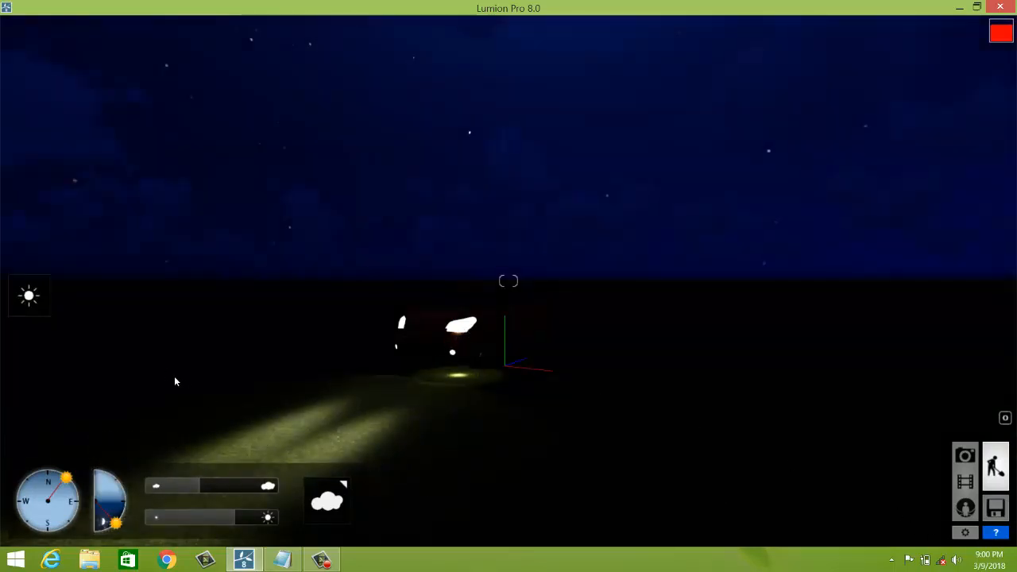
# Return to object editing and delete the duplicate spotlight on the nearer headlight
pyautogui.moveTo(28, 294)
pyautogui.click(25, 443)
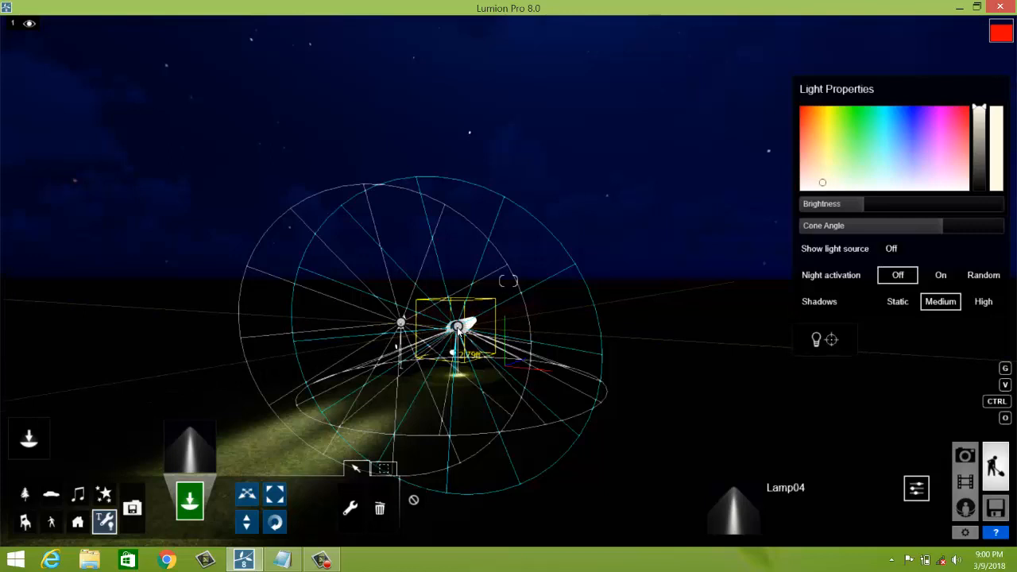
pyautogui.click(380, 508)
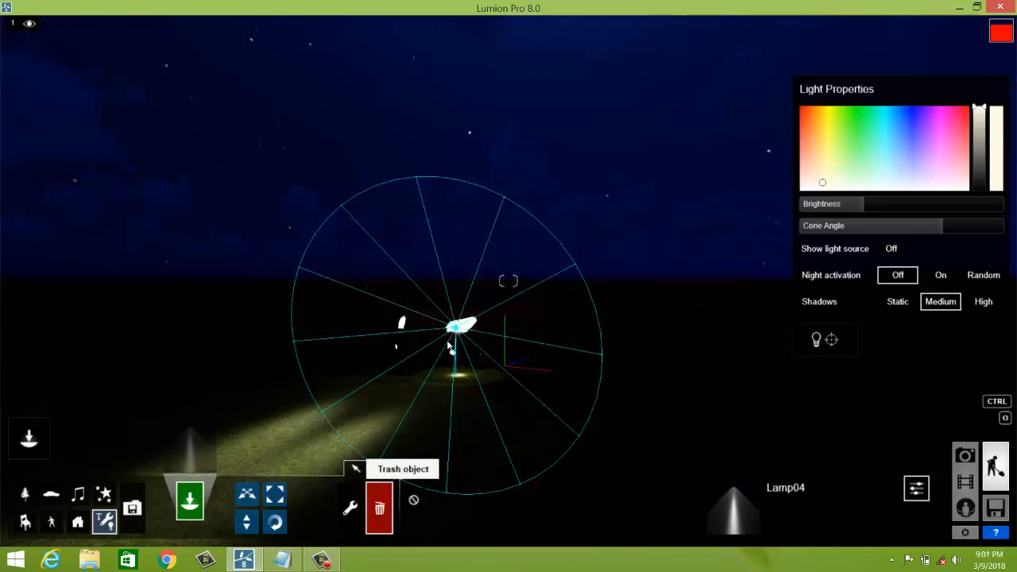
pyautogui.click(458, 329)
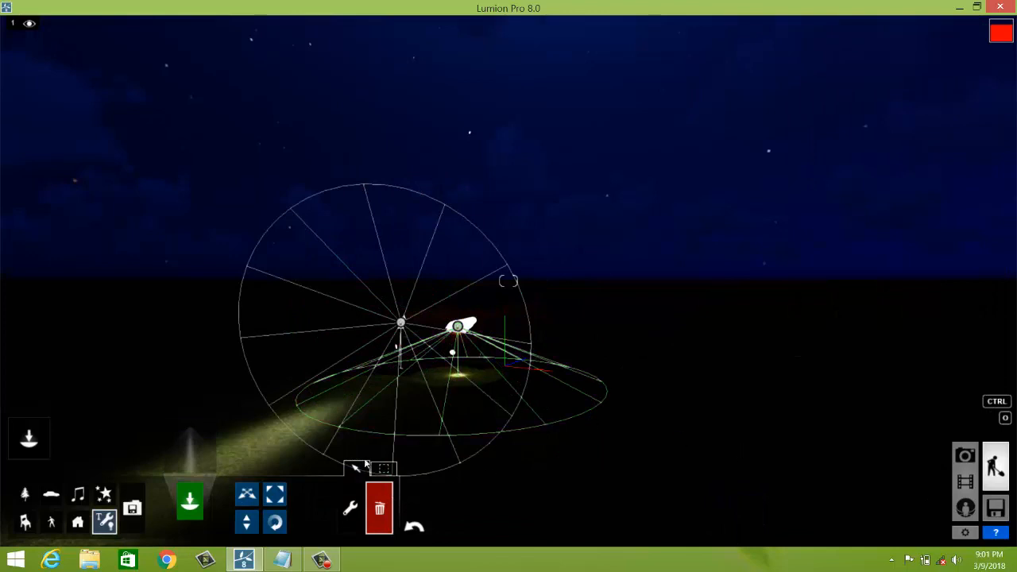
# Target the nearer headlight's spotlight at the ground ahead of the car, beside the other beam
pyautogui.click(461, 332)
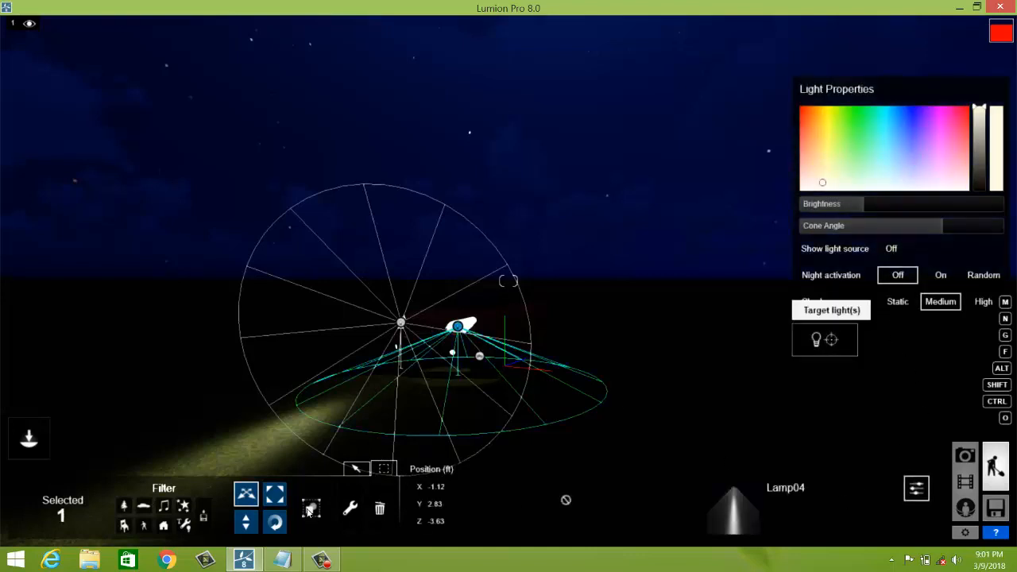
pyautogui.click(830, 341)
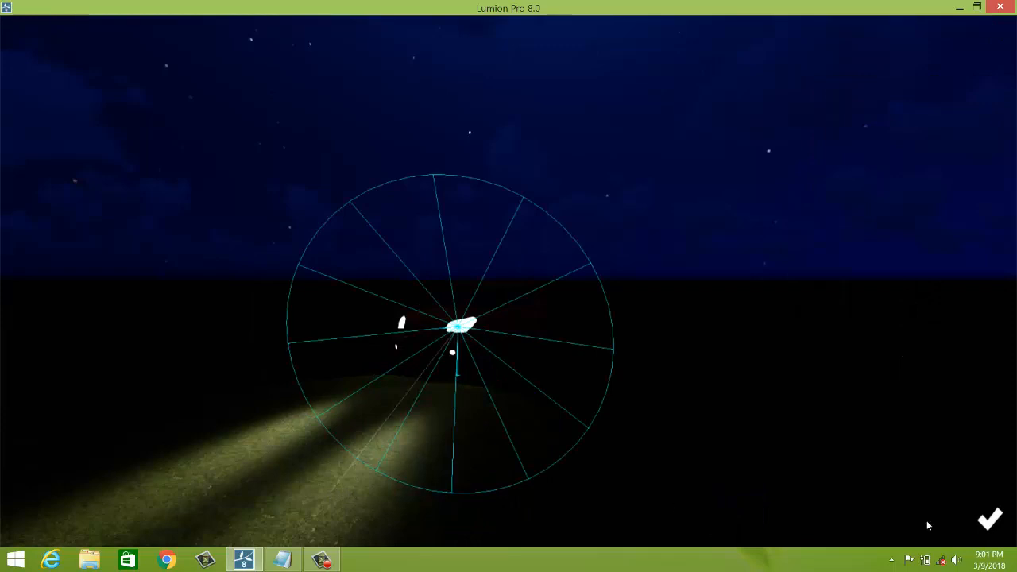
pyautogui.click(599, 411)
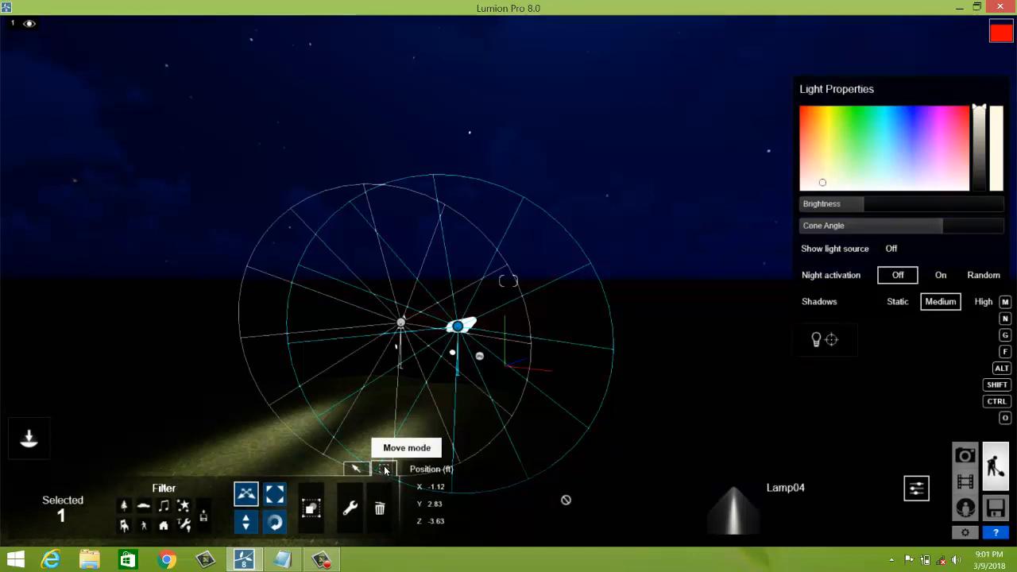
# Try grouping the two headlight spotlights with the car, and ungroup them again
pyautogui.keyDown('ctrl'); pyautogui.click(403, 328); pyautogui.keyUp('ctrl')
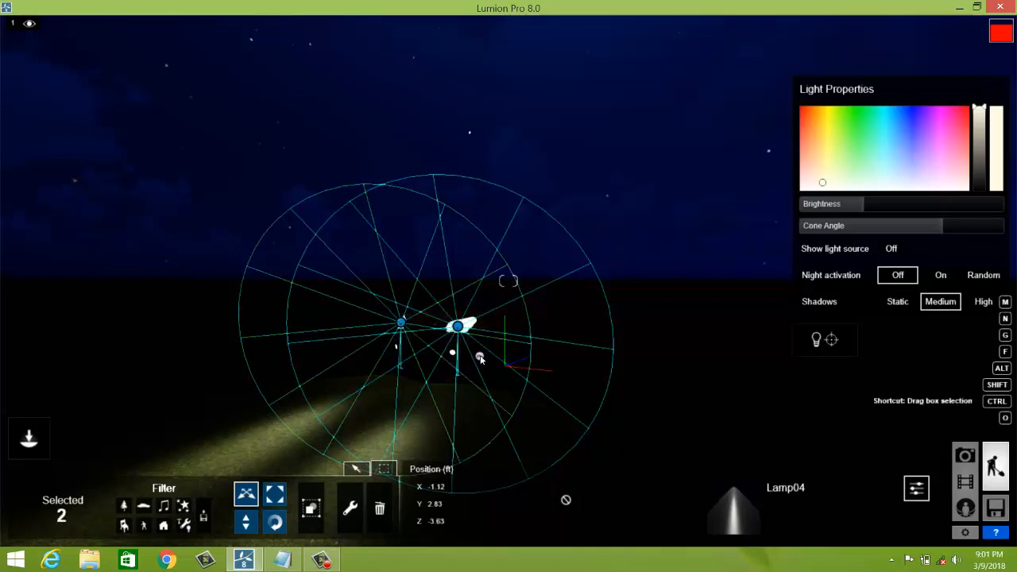
pyautogui.keyDown('ctrl'); pyautogui.click(481, 359); pyautogui.keyUp('ctrl')
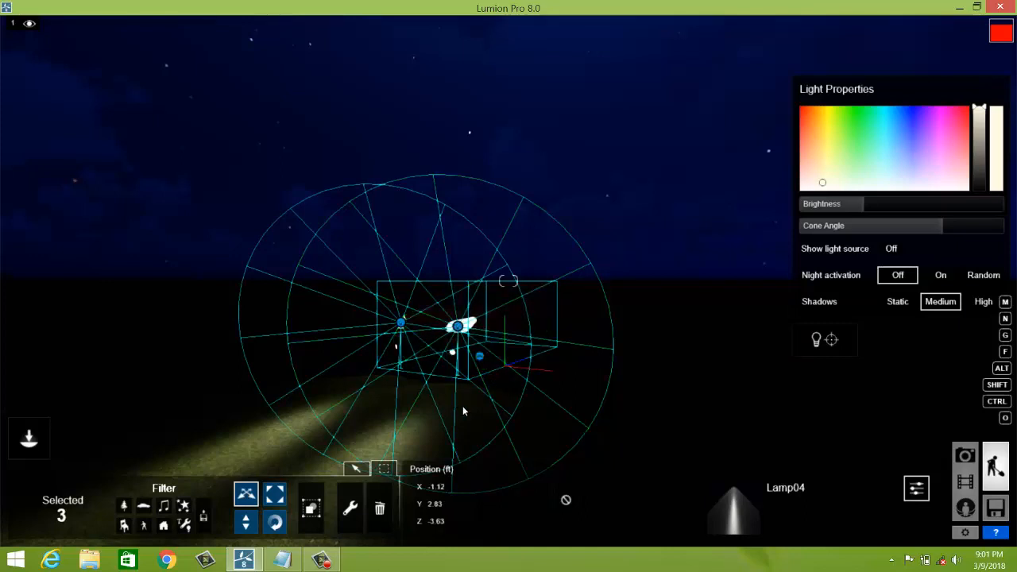
pyautogui.click(316, 511)
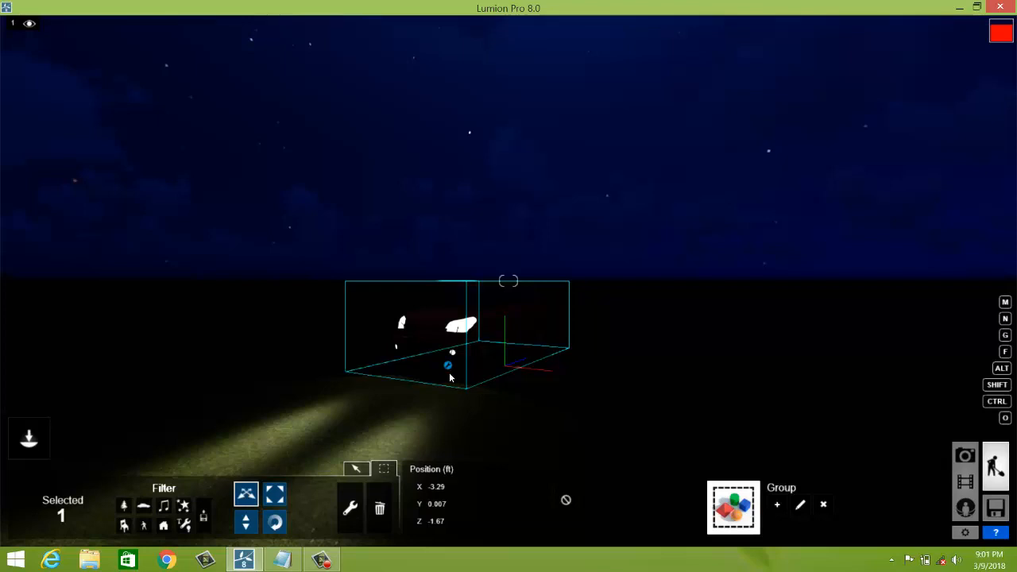
pyautogui.click(824, 507)
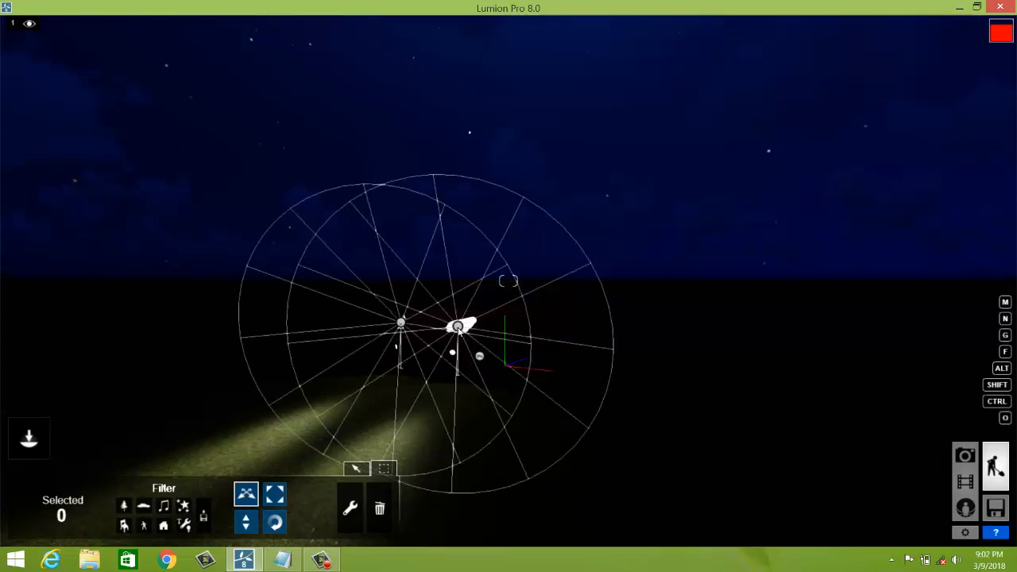
# Turn night activation on for both headlight spotlights
pyautogui.click(459, 327)
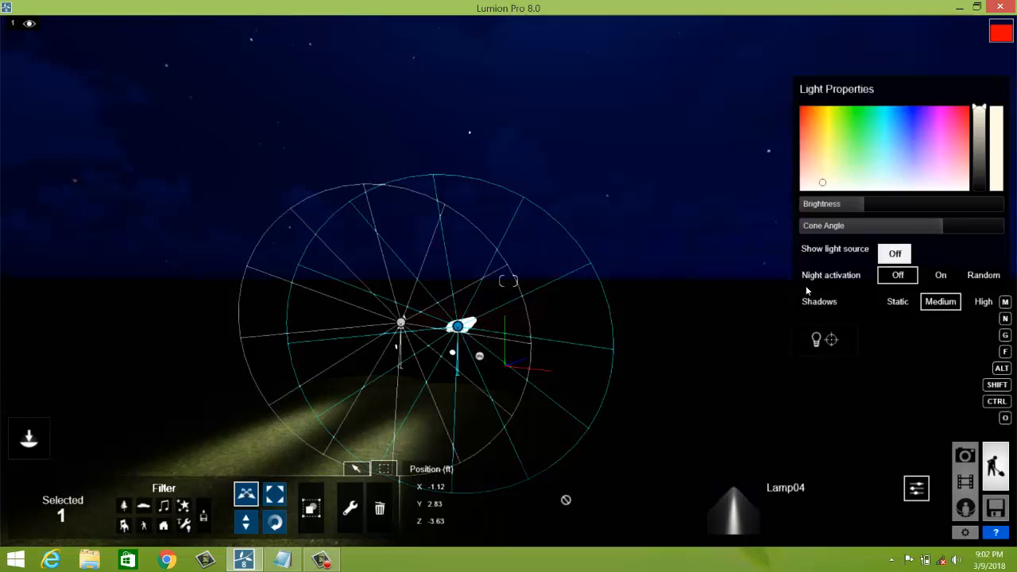
pyautogui.click(942, 276)
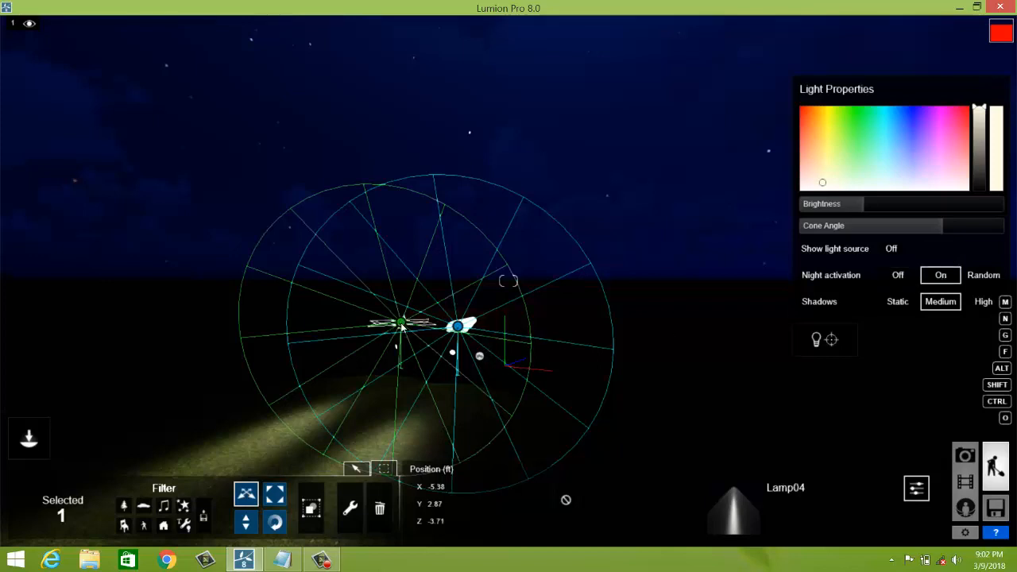
pyautogui.click(401, 322)
pyautogui.click(939, 277)
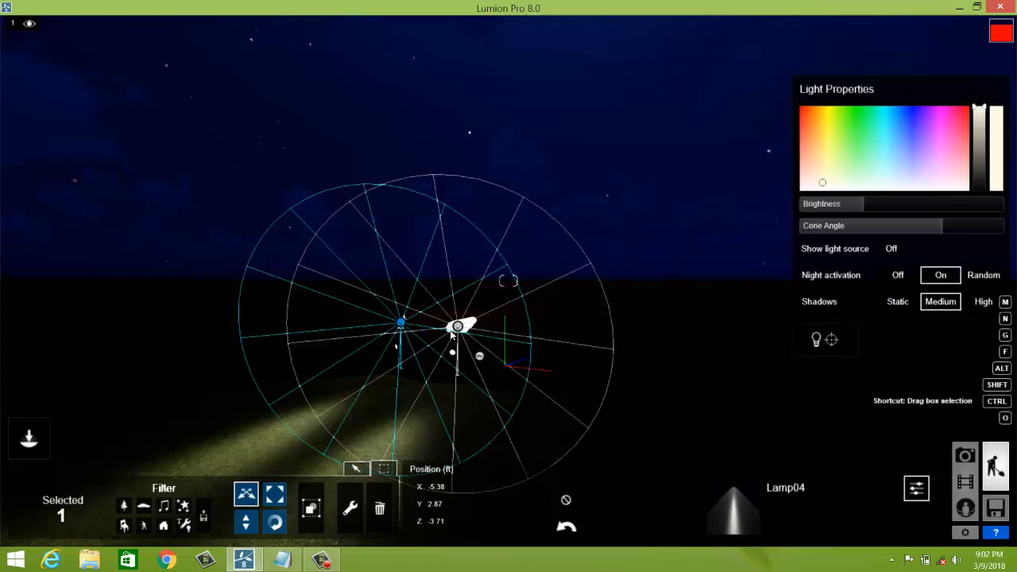
# Select both headlight spotlights together with the car and combine them into one group
pyautogui.keyDown('ctrl'); pyautogui.click(482, 362); pyautogui.keyUp('ctrl')
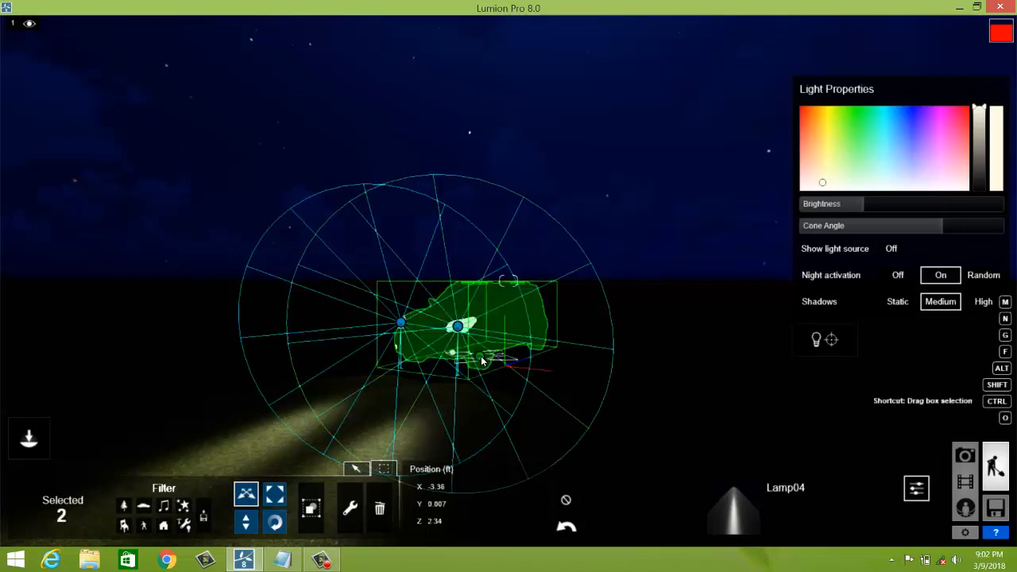
pyautogui.keyDown('ctrl'); pyautogui.click(481, 359); pyautogui.keyUp('ctrl')
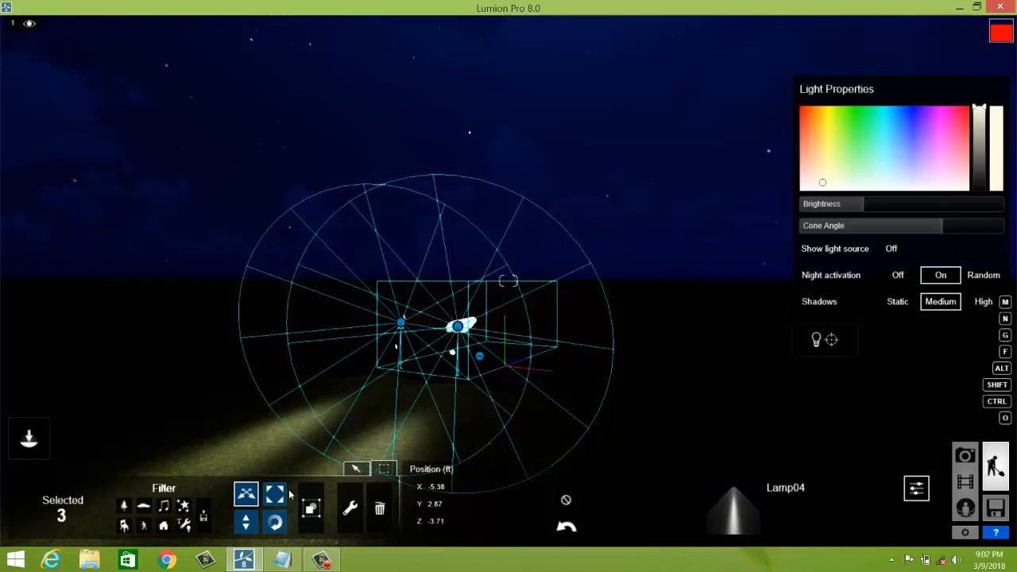
pyautogui.click(310, 508)
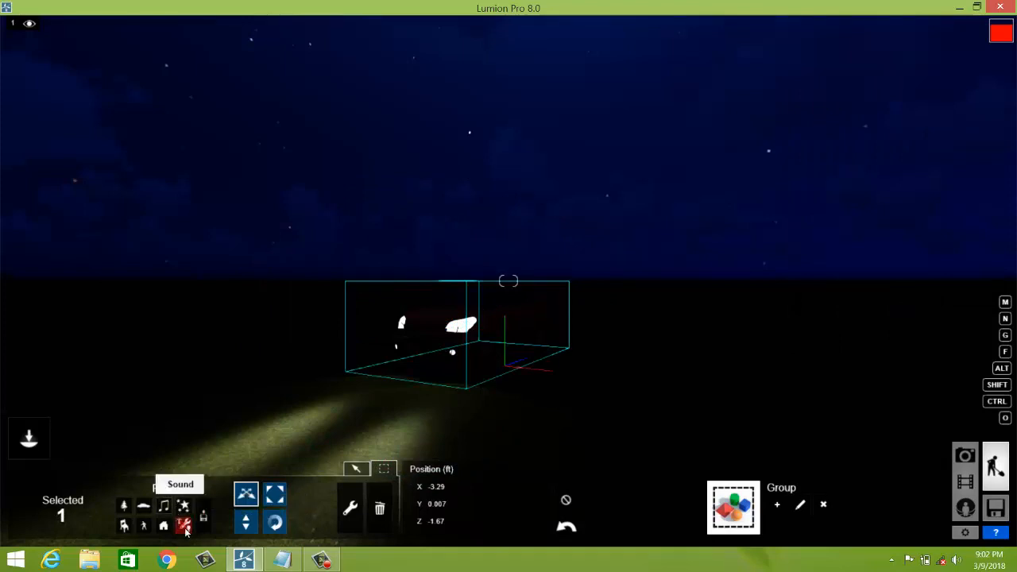
# Choose the Light Fill omnilight from the lights library and place it on the ground in front of the car
pyautogui.click(356, 469)
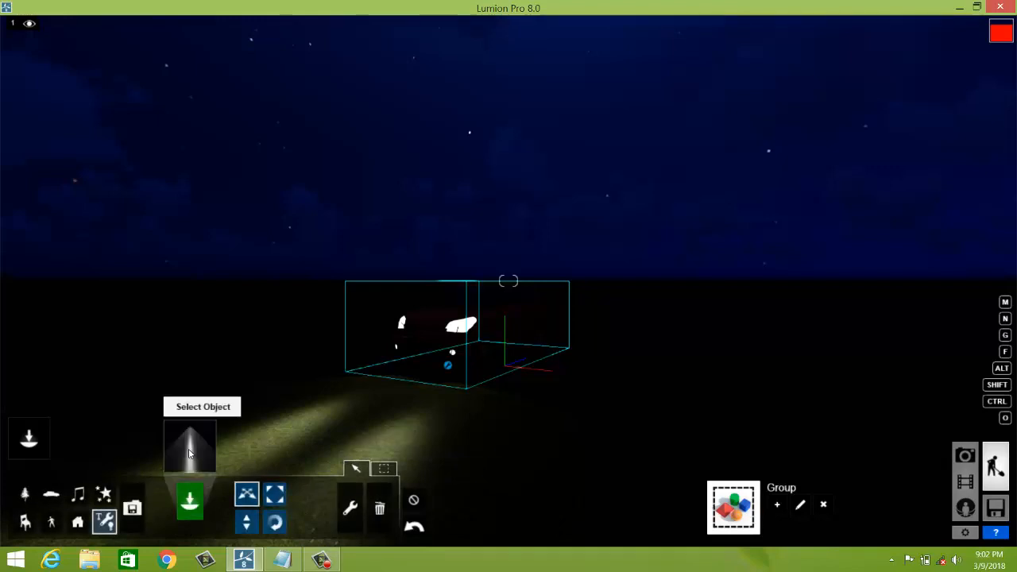
pyautogui.click(190, 450)
pyautogui.click(259, 81)
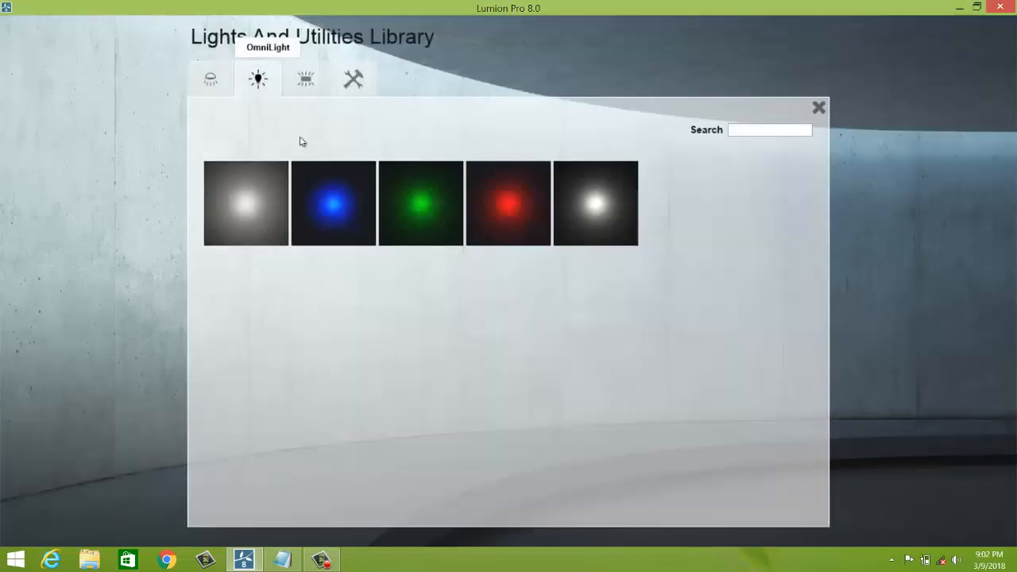
pyautogui.click(271, 202)
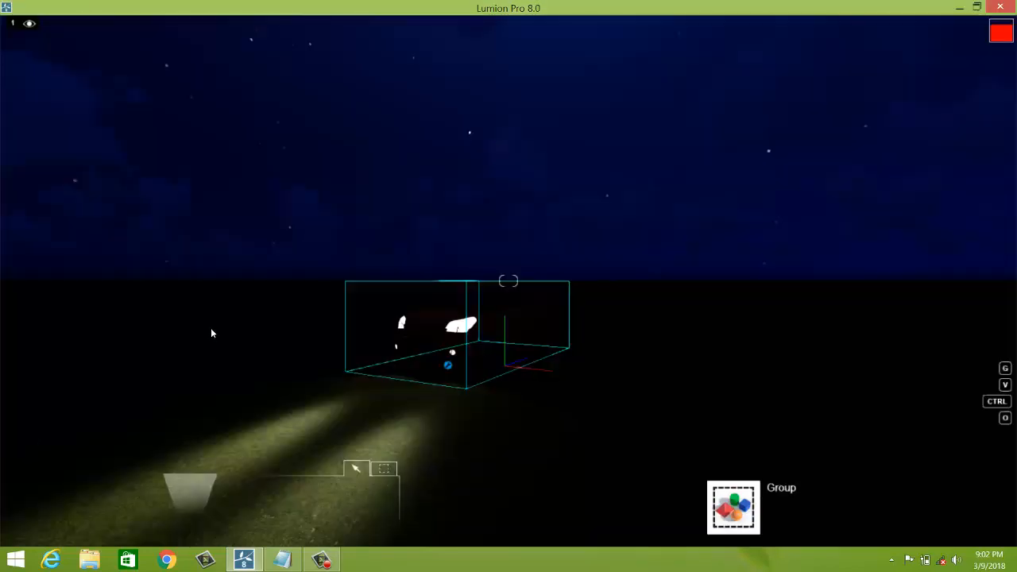
pyautogui.click(209, 341)
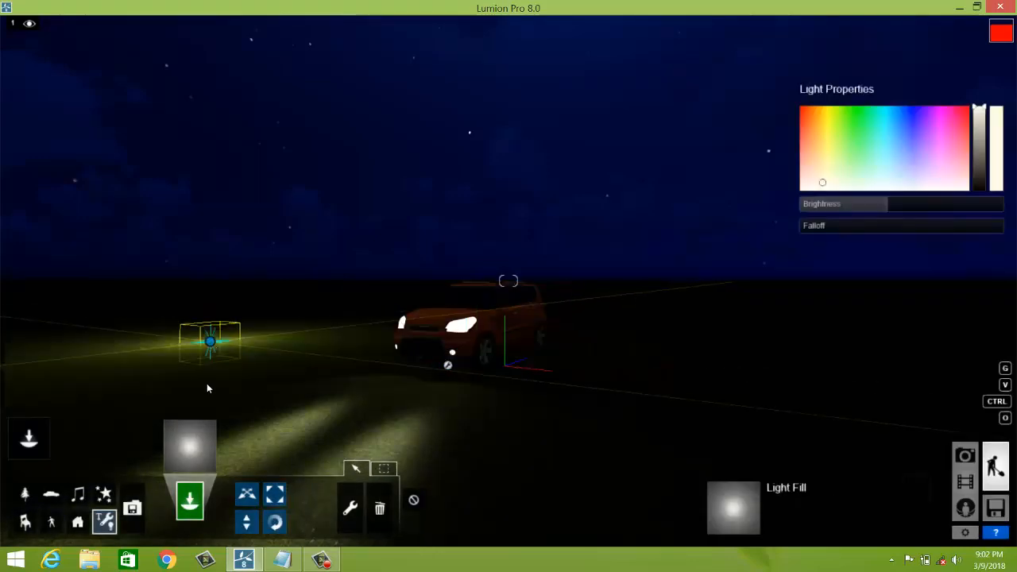
# Raise the fill light about 16 ft above the ground and increase its brightness to softly illuminate the car and grass
pyautogui.click(247, 523)
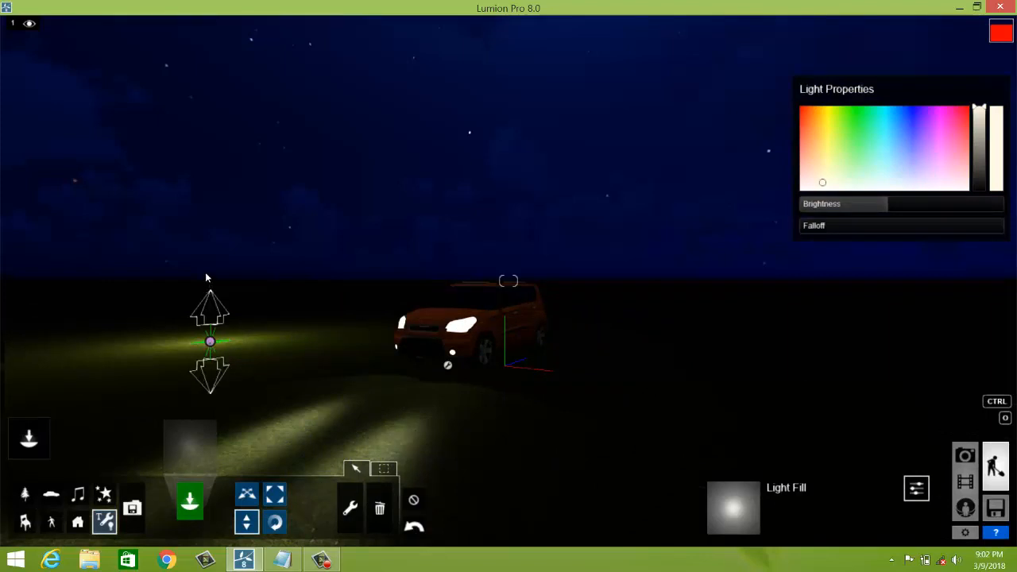
pyautogui.moveTo(205, 274); pyautogui.dragTo(406, 117)
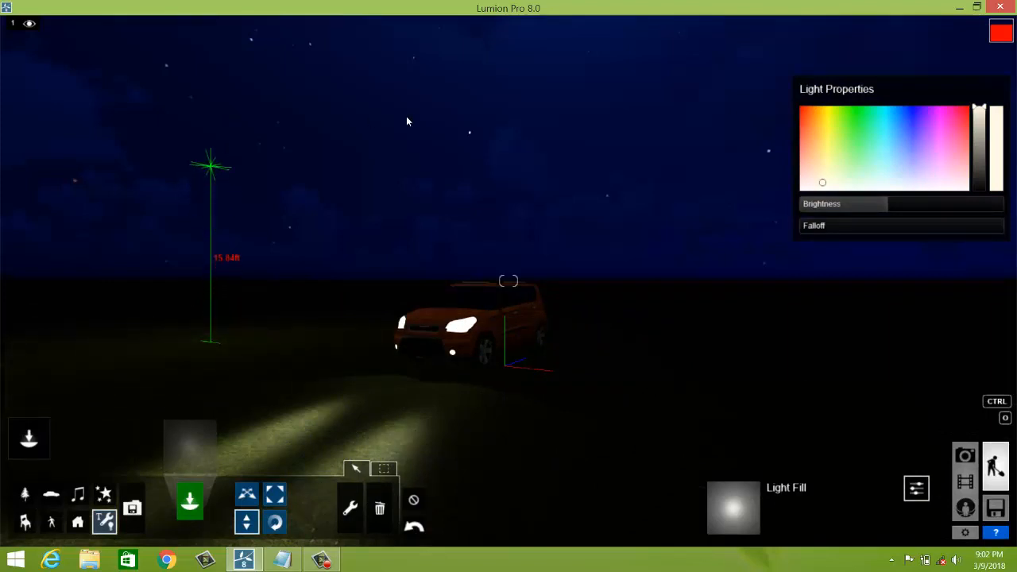
pyautogui.moveTo(884, 204); pyautogui.dragTo(993, 201)
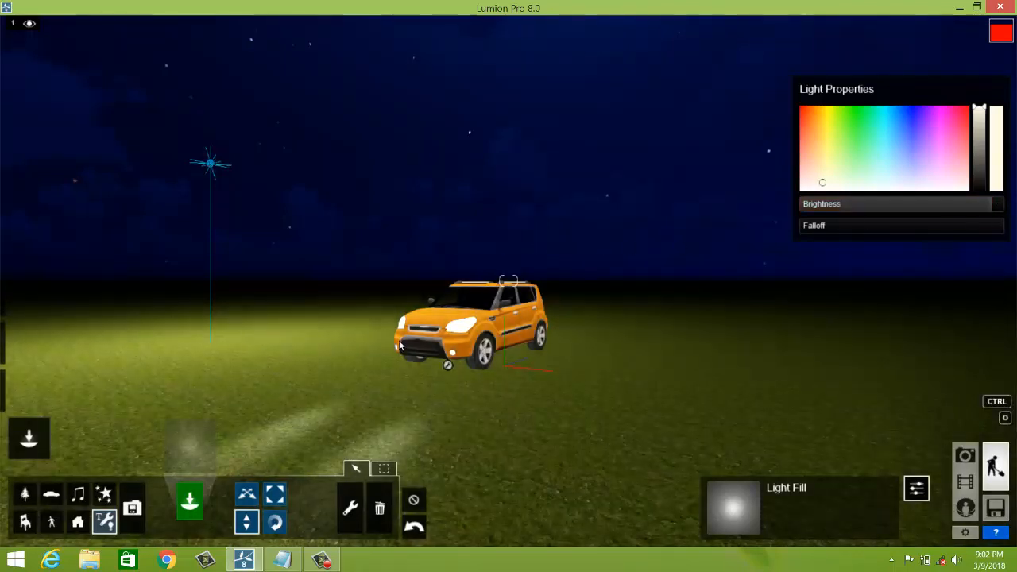
pyautogui.moveTo(400, 345); pyautogui.dragTo(398, 348, button='right')
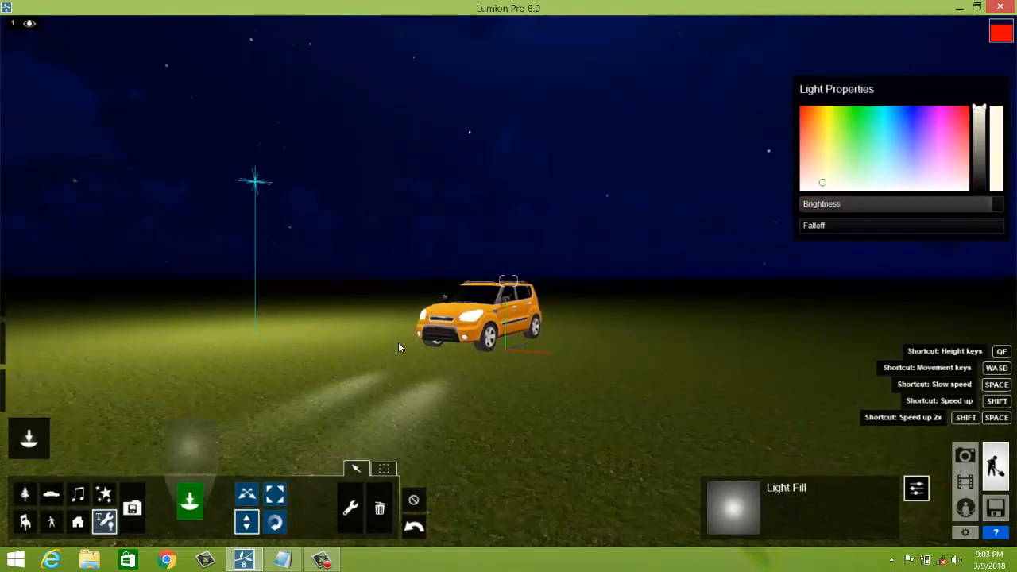
pyautogui.scroll(-3, 398, 343)
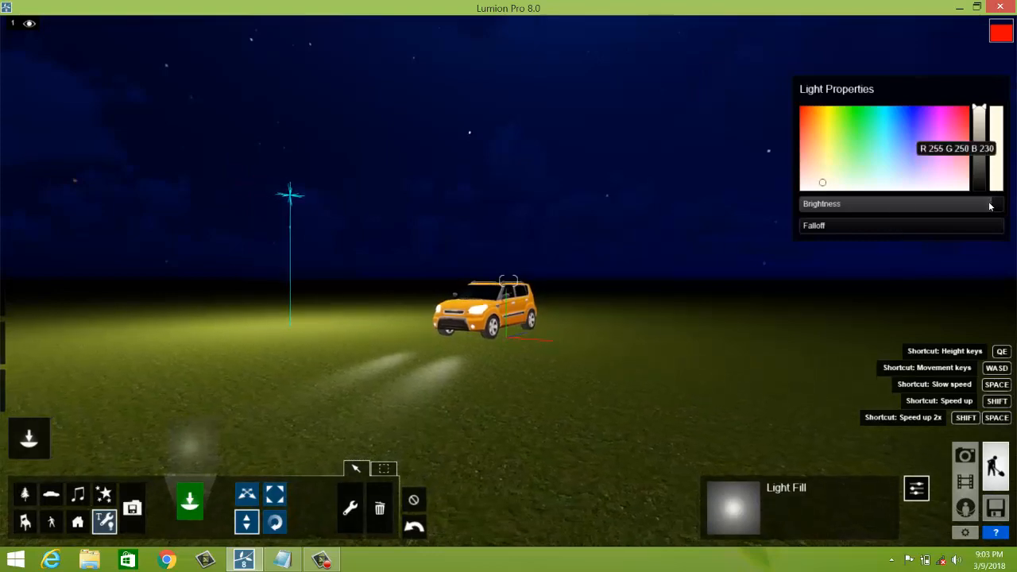
pyautogui.moveTo(973, 203); pyautogui.dragTo(947, 205)
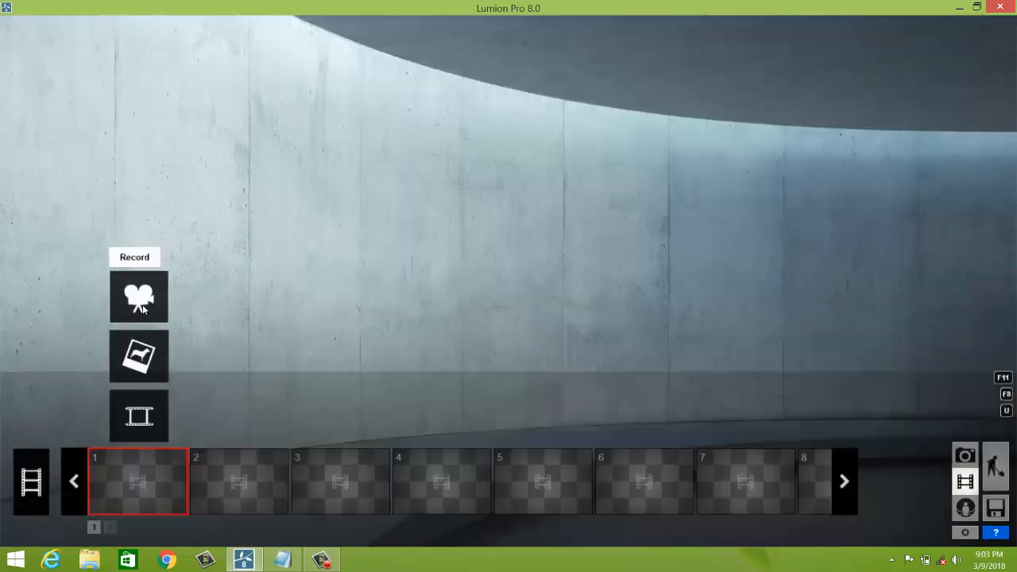
# Record the first movie clip from several camera photos of the car, shifting the view slightly between them
pyautogui.click(139, 306)
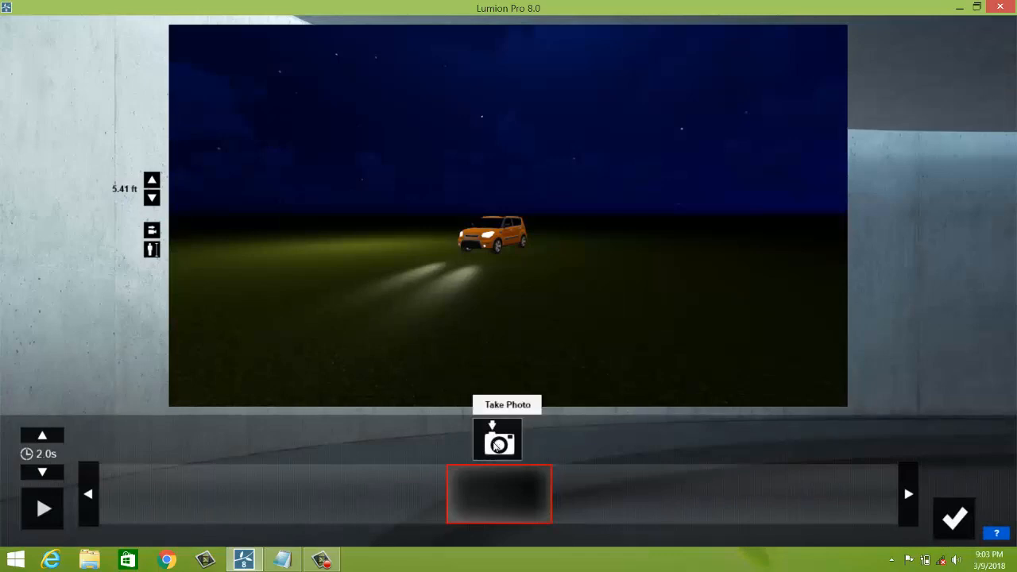
pyautogui.click(496, 446)
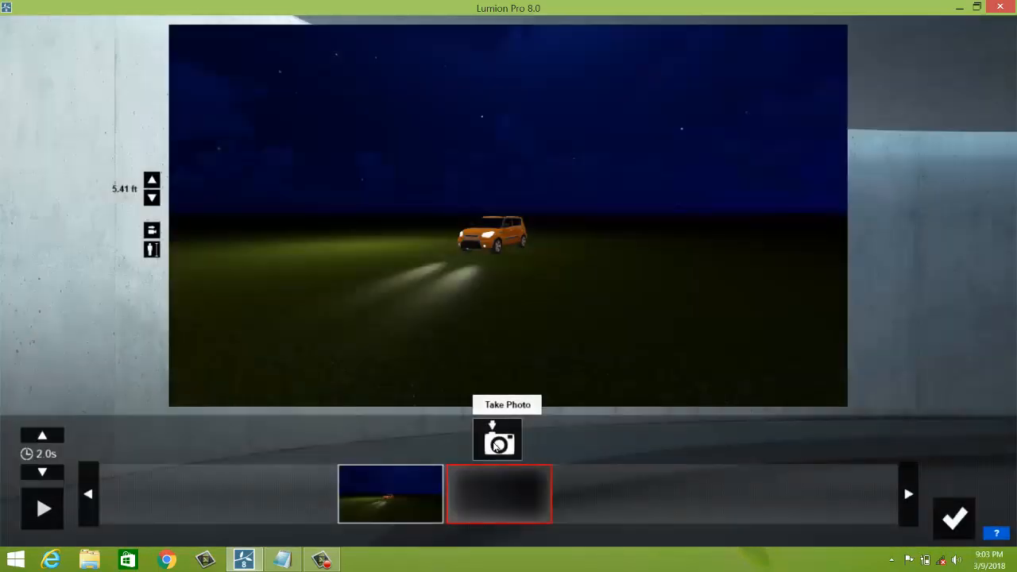
pyautogui.moveTo(516, 301)
pyautogui.mouseDown(button='right')
pyautogui.moveTo(490, 301)
pyautogui.moveTo(525, 292)
pyautogui.mouseUp(button='right')
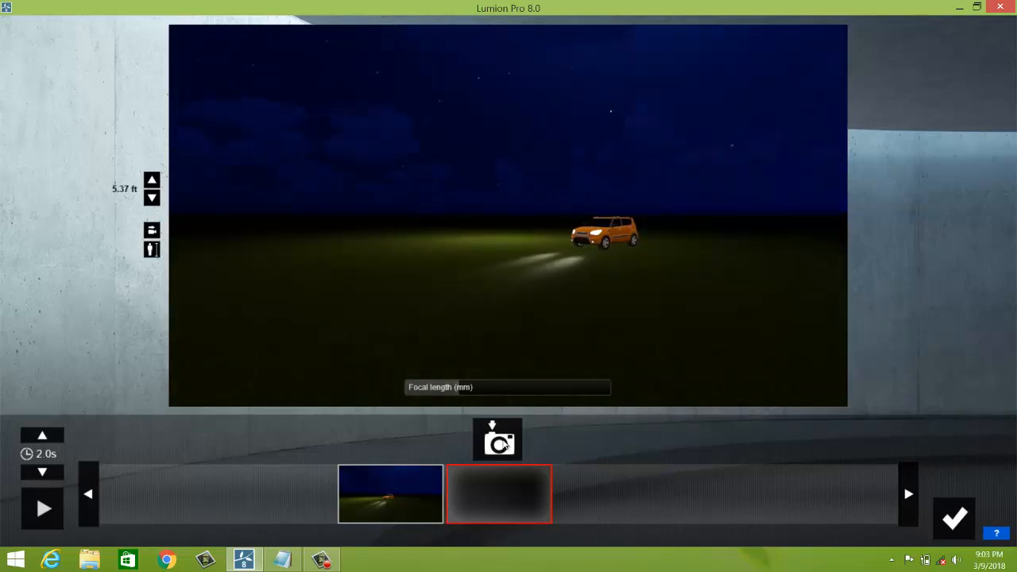
pyautogui.click(498, 442)
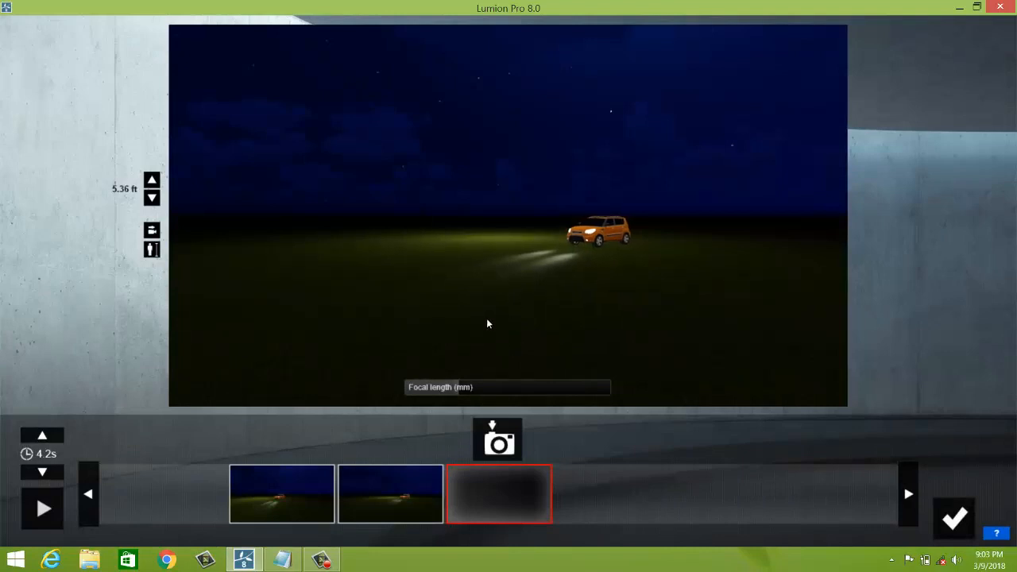
pyautogui.click(500, 445)
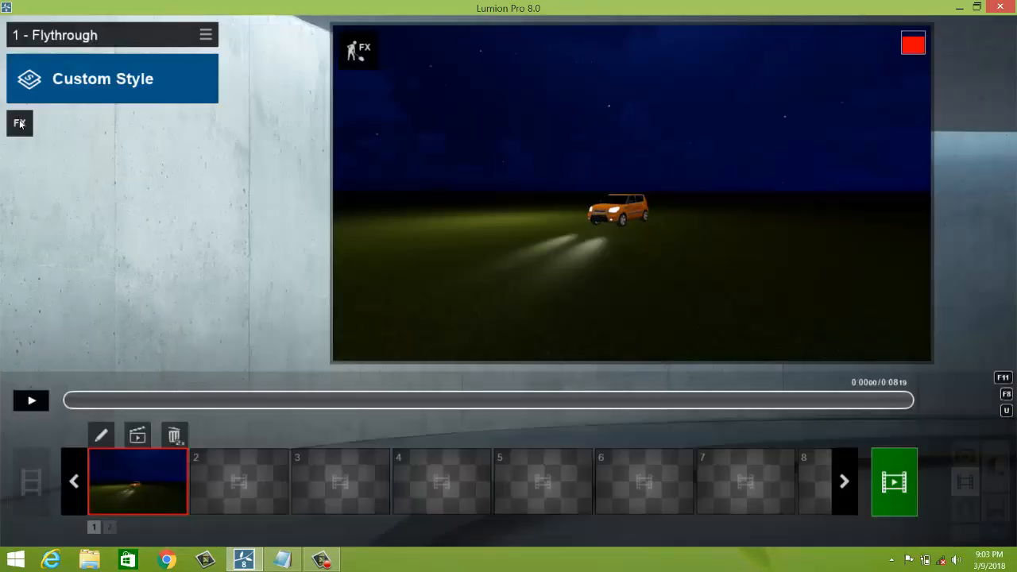
# Add the Mass Move scene and animation effect to the clip and open its path editor
pyautogui.click(18, 120)
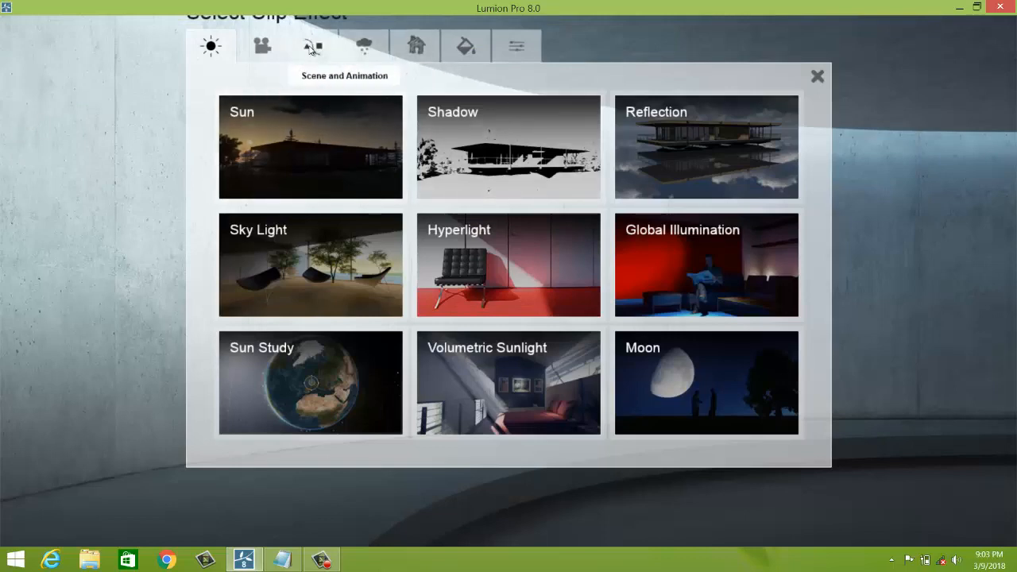
pyautogui.click(328, 48)
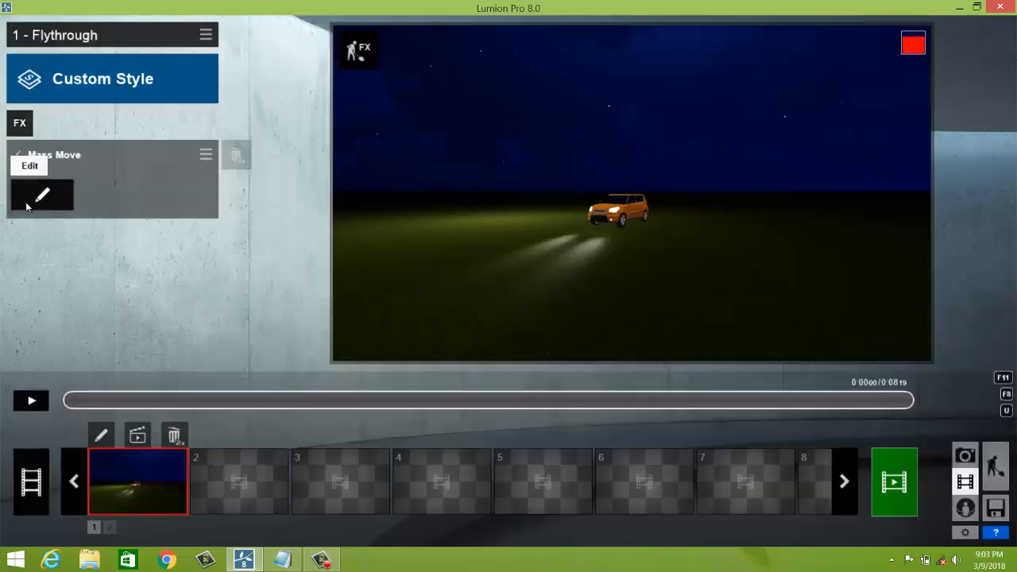
pyautogui.click(41, 195)
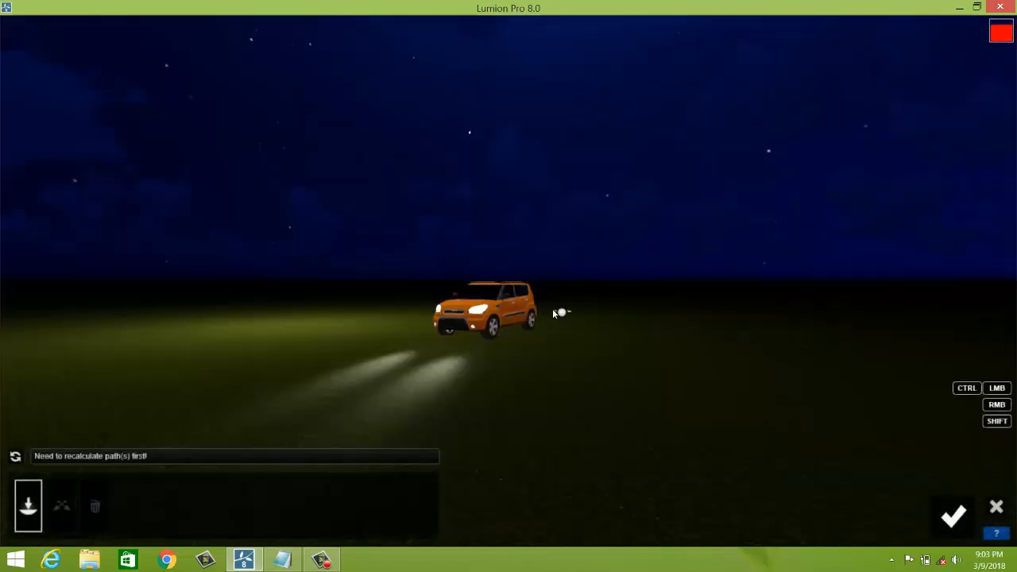
# Draw a five-node path from behind the car, forward beneath it, across the foreground and back toward the horizon
pyautogui.moveTo(548, 312); pyautogui.dragTo(228, 441)
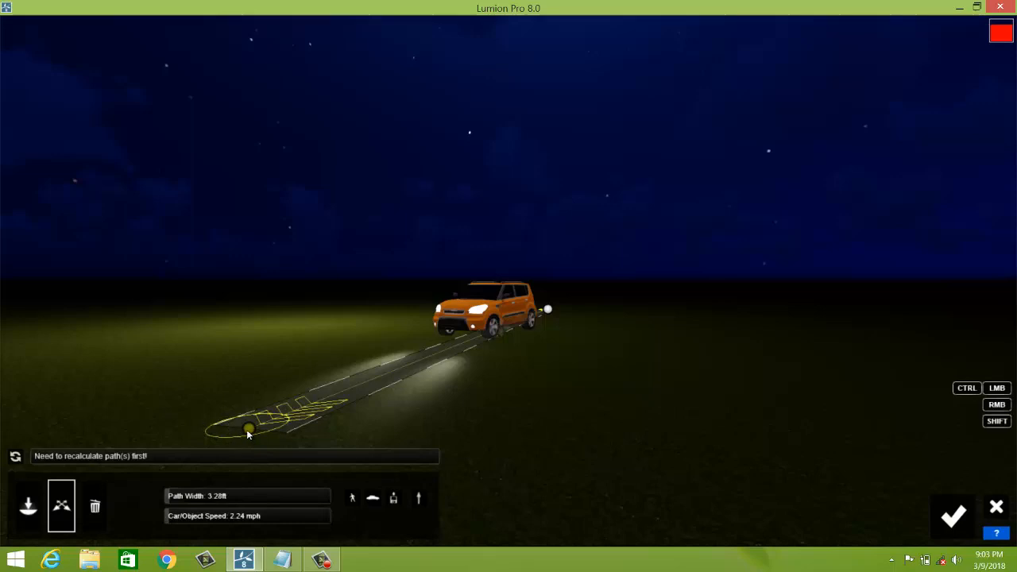
pyautogui.keyDown('ctrl'); pyautogui.moveTo(248, 434); pyautogui.dragTo(618, 524); pyautogui.keyUp('ctrl')
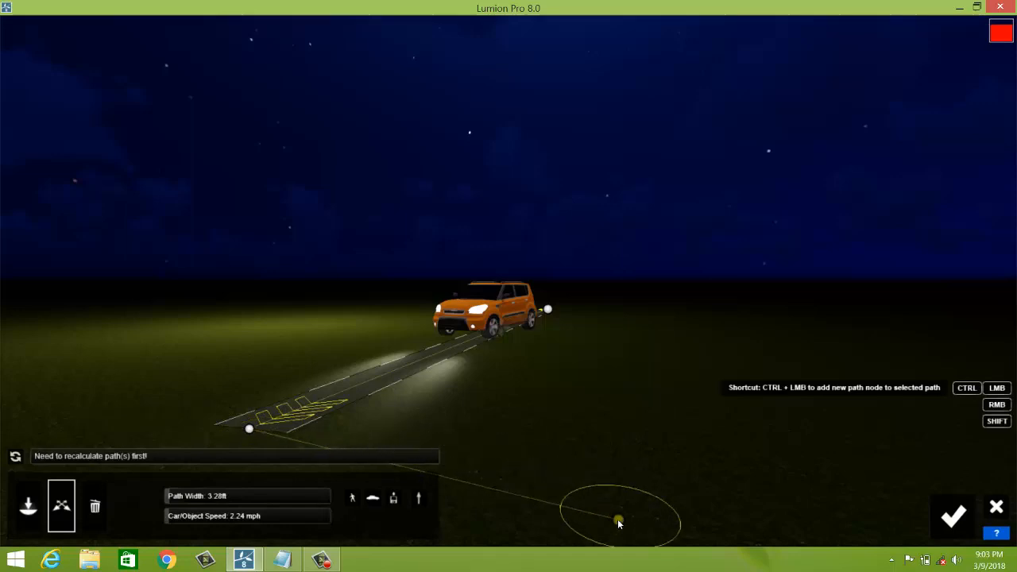
pyautogui.keyDown('ctrl'); pyautogui.click(618, 520); pyautogui.keyUp('ctrl')
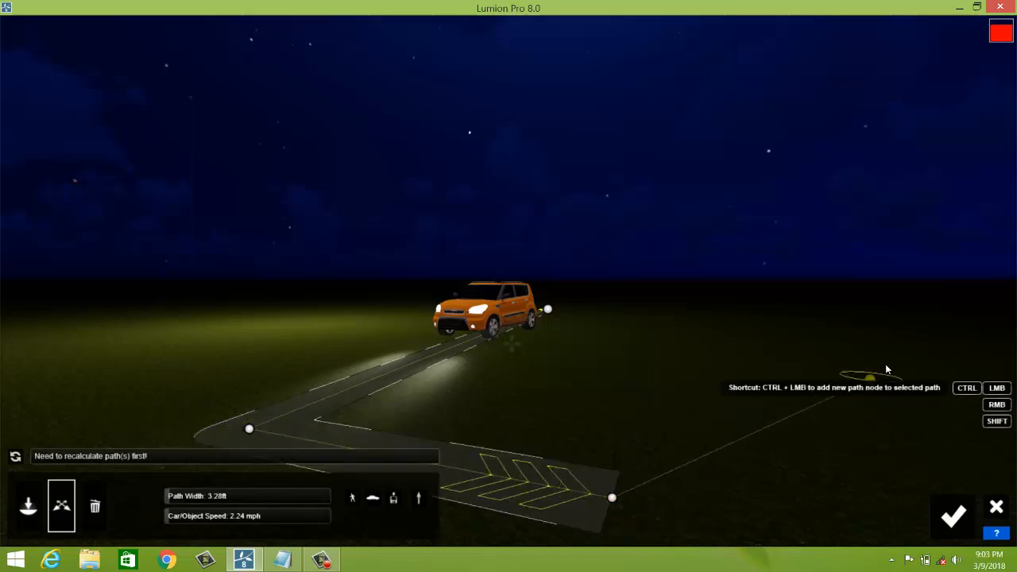
pyautogui.keyDown('ctrl'); pyautogui.click(887, 367); pyautogui.keyUp('ctrl')
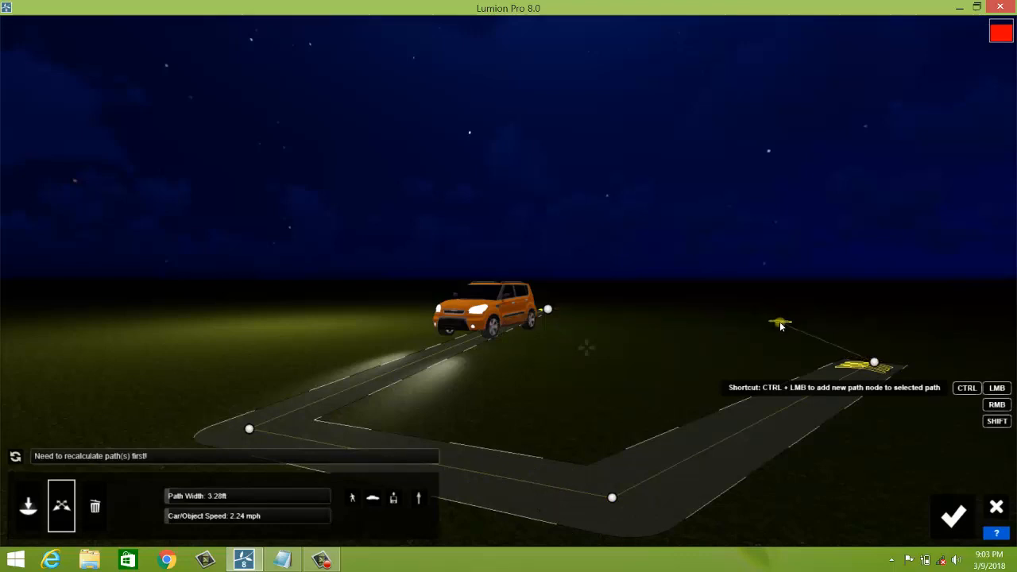
pyautogui.keyDown('ctrl'); pyautogui.click(779, 324); pyautogui.keyUp('ctrl')
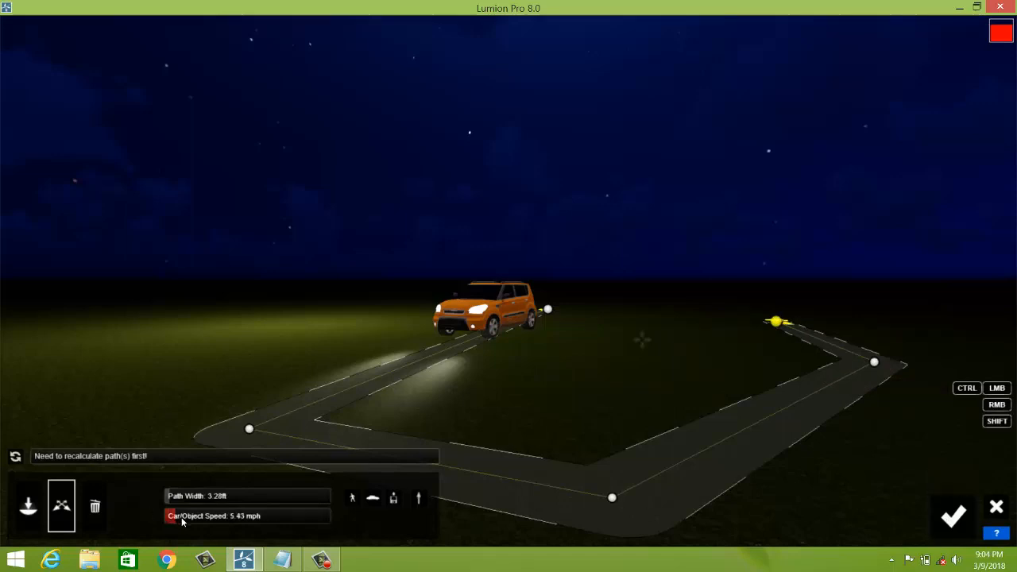
# Set the path width to 9.83 ft and the car speed to 12.72 mph, apply the path and play the clip
pyautogui.moveTo(183, 519)
pyautogui.mouseDown()
pyautogui.moveTo(176, 499)
pyautogui.moveTo(188, 501)
pyautogui.mouseUp()
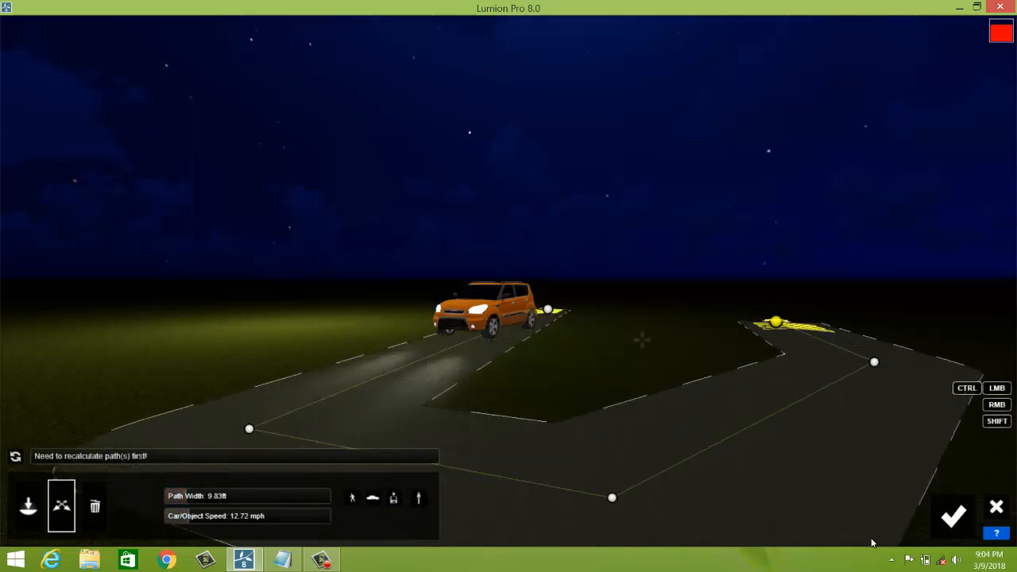
pyautogui.click(953, 520)
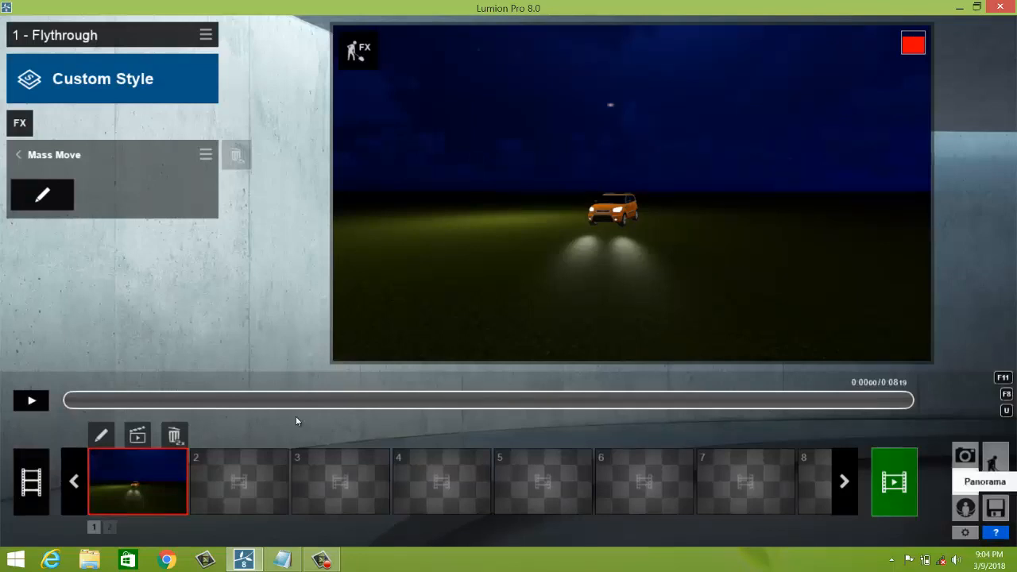
pyautogui.click(39, 400)
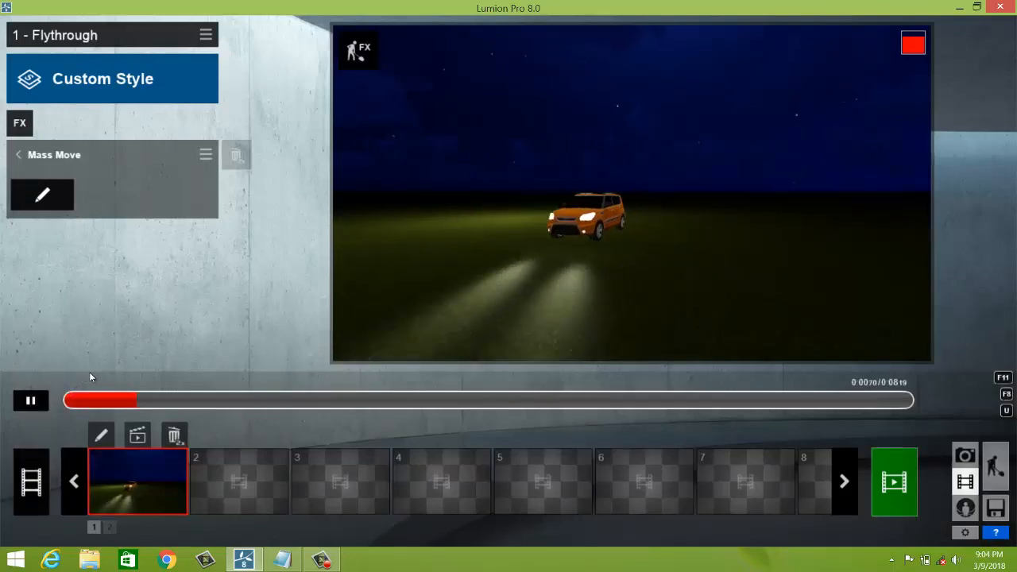